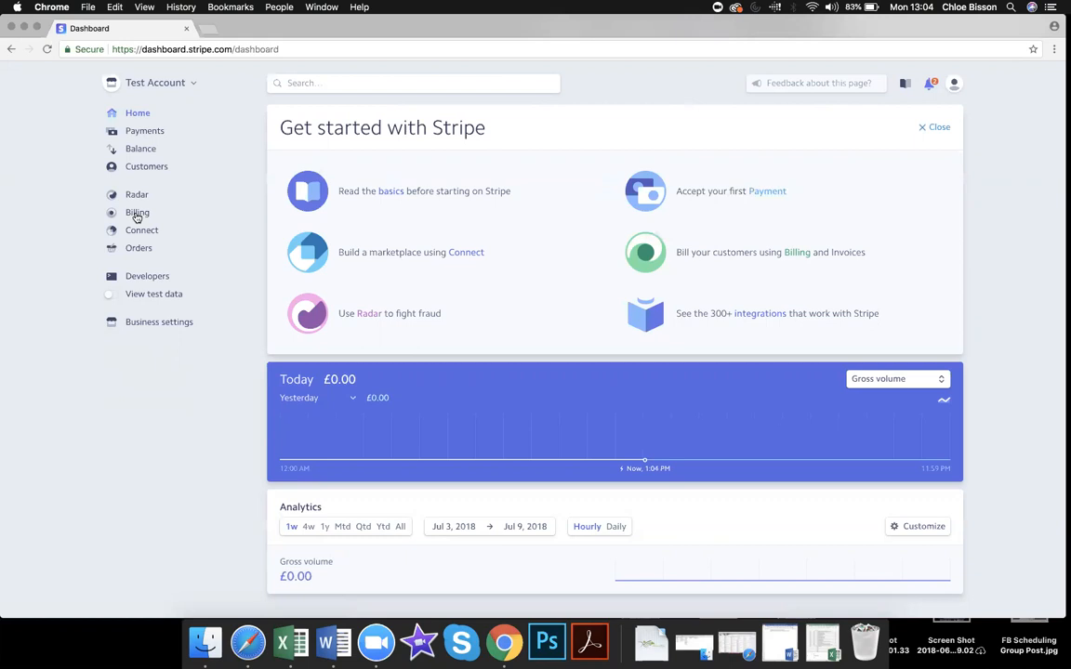
Step: Open the Billing Invoices page, which has no live invoices yet
click(138, 213)
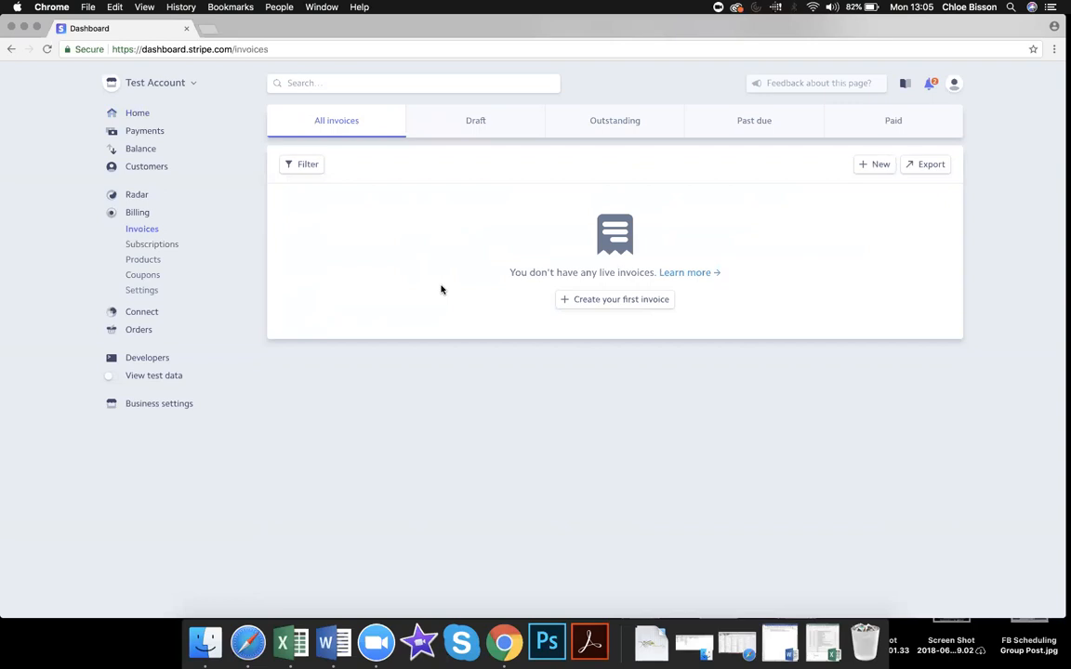
Step: Switch to the Customers page, which shows no live customers yet
click(145, 167)
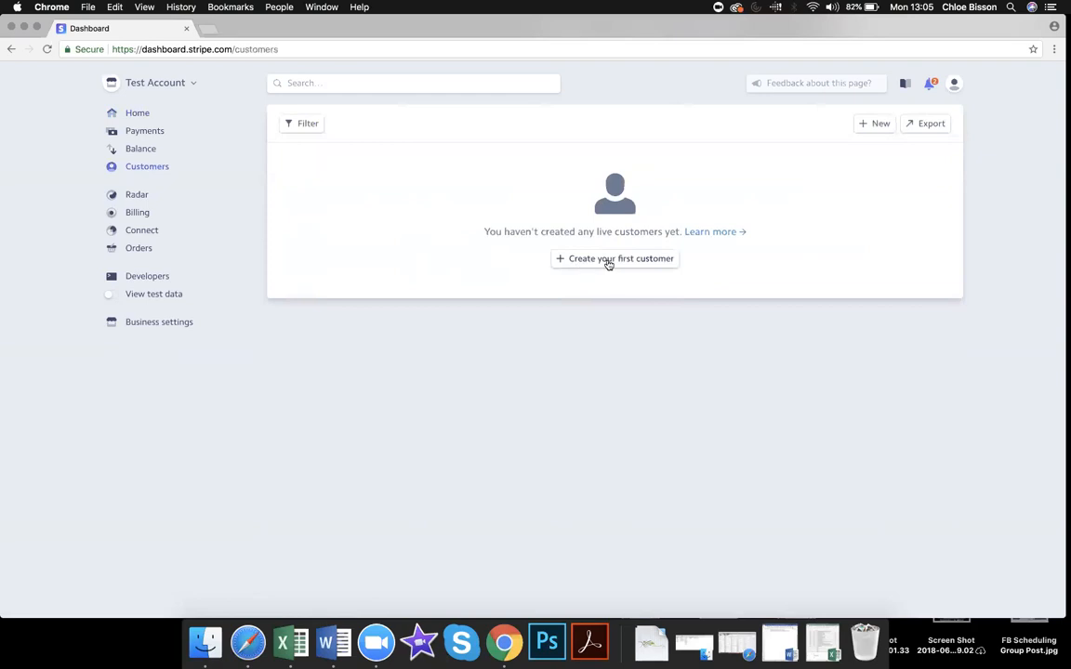
Step: Create a customer with the saved test e-mail address and description 'Test User'
click(881, 125)
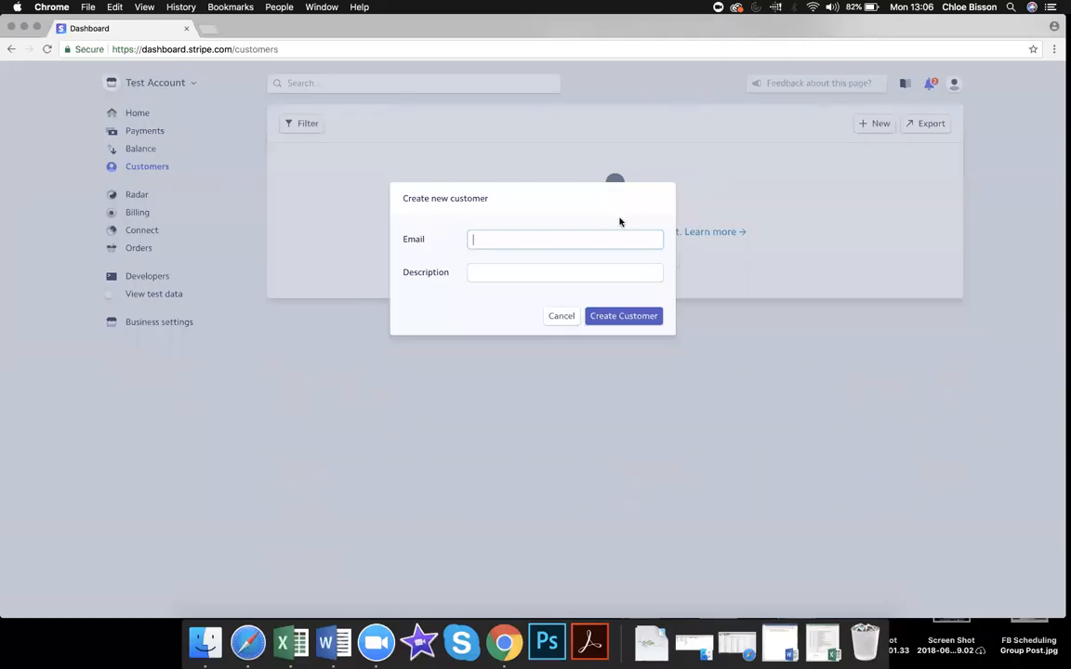
click(573, 241)
text(test)
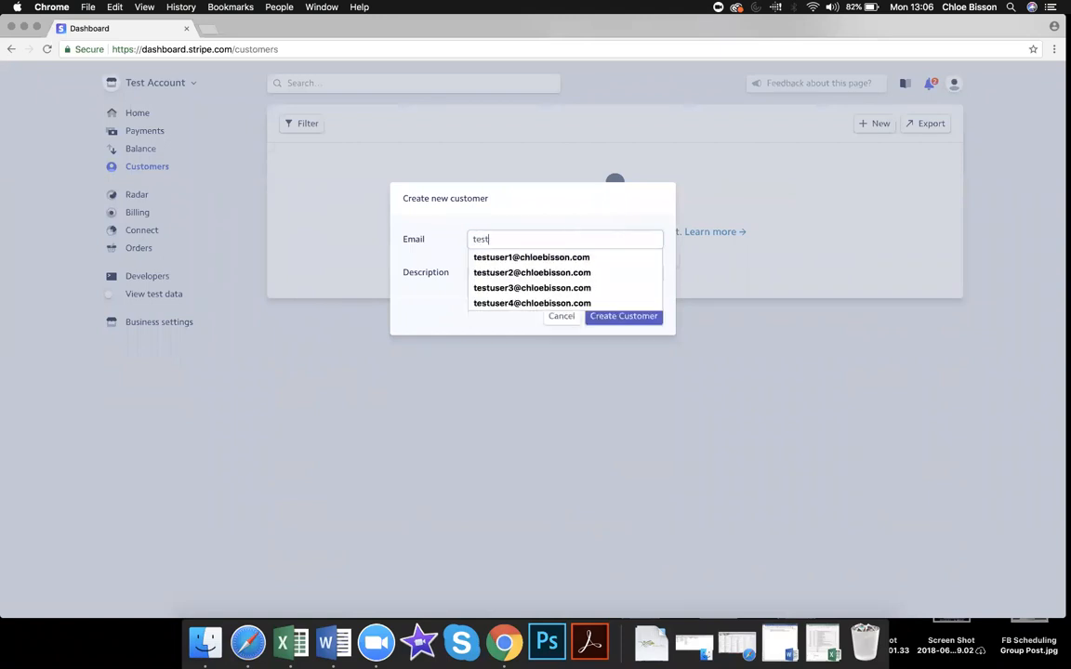
click(575, 258)
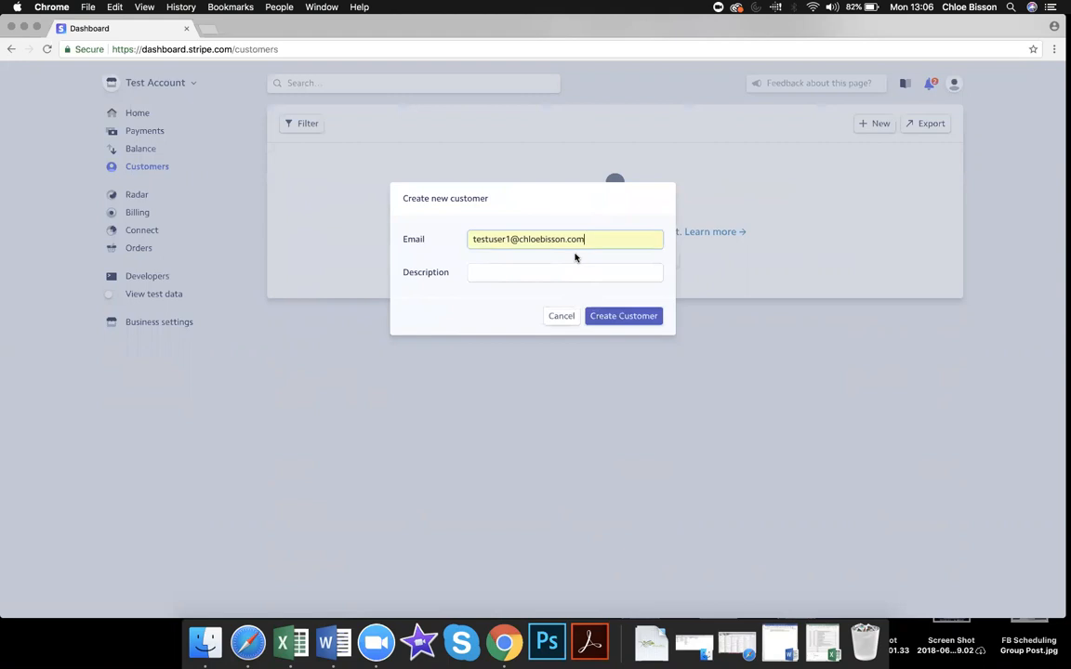
click(579, 271)
text(Test User)
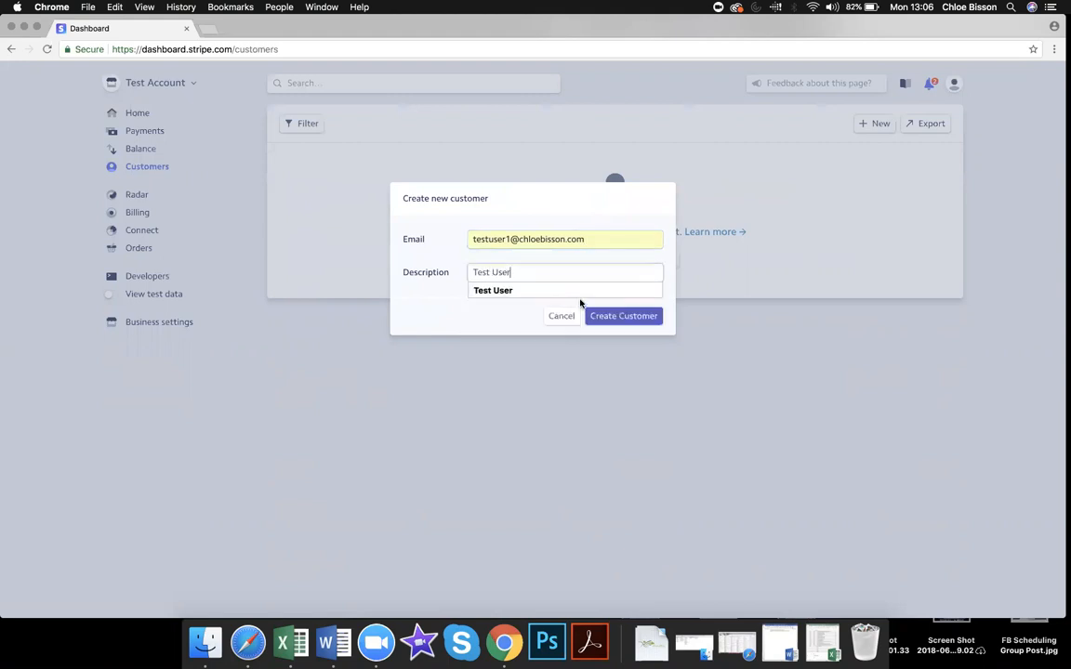
click(572, 291)
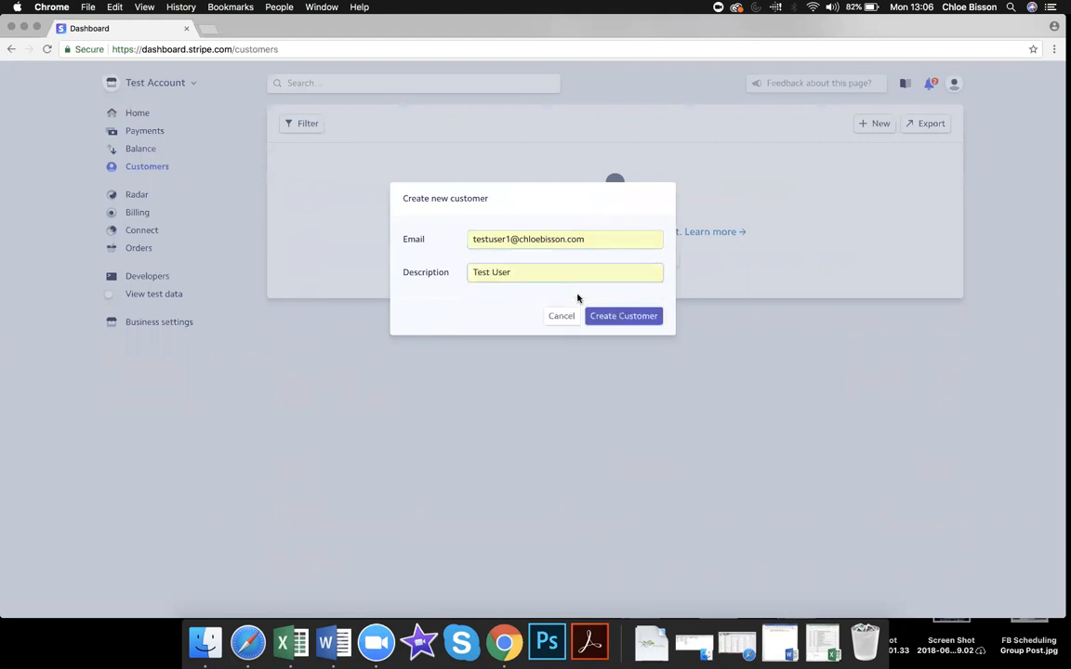
click(630, 322)
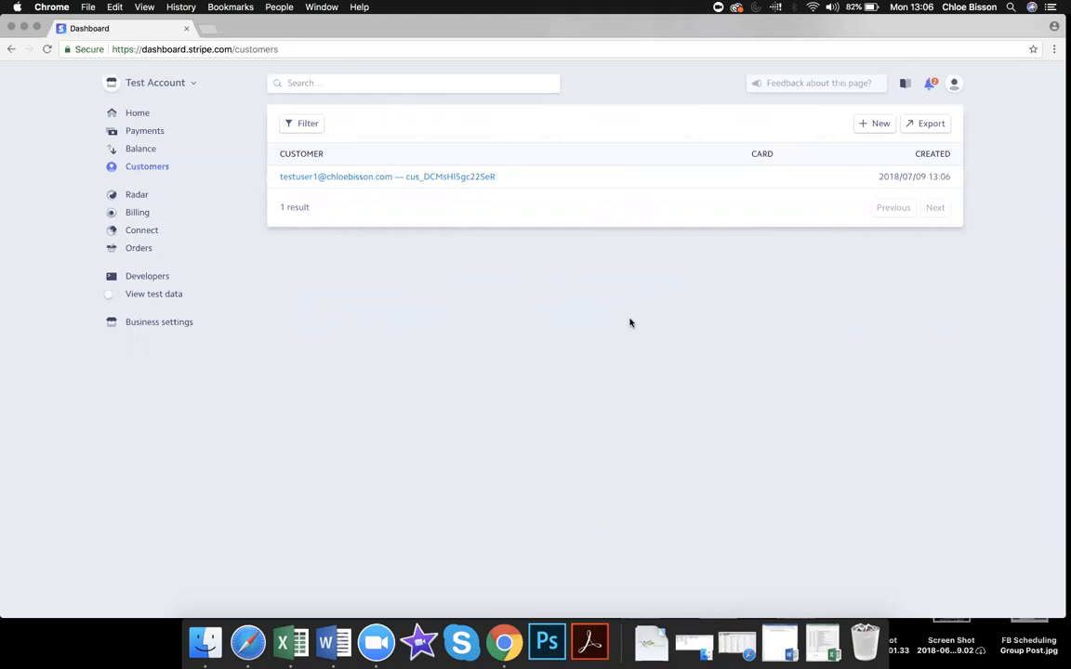
Step: Open Test User's customer page and start a new invoice from its Invoices section
click(430, 185)
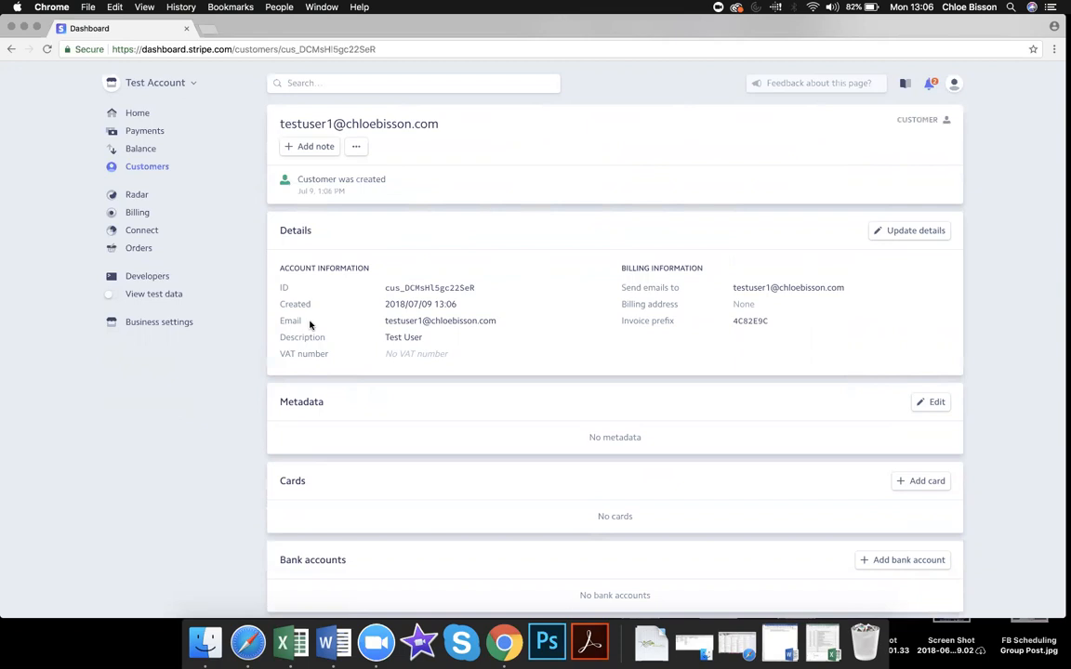
scroll(386, 277, down, 3)
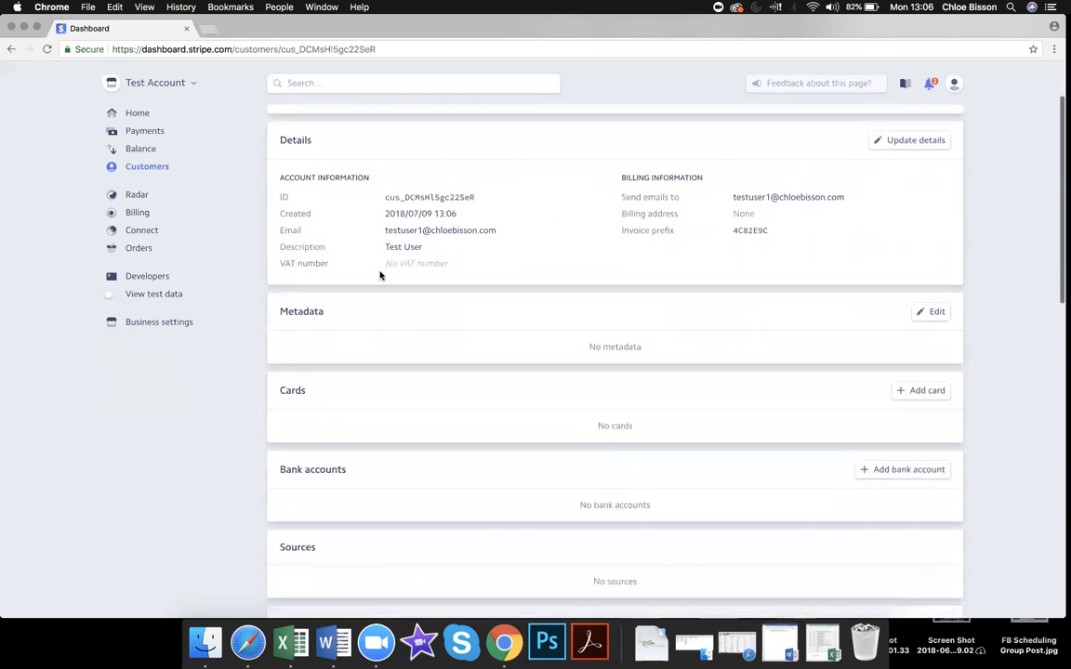
scroll(455, 342, down, 2)
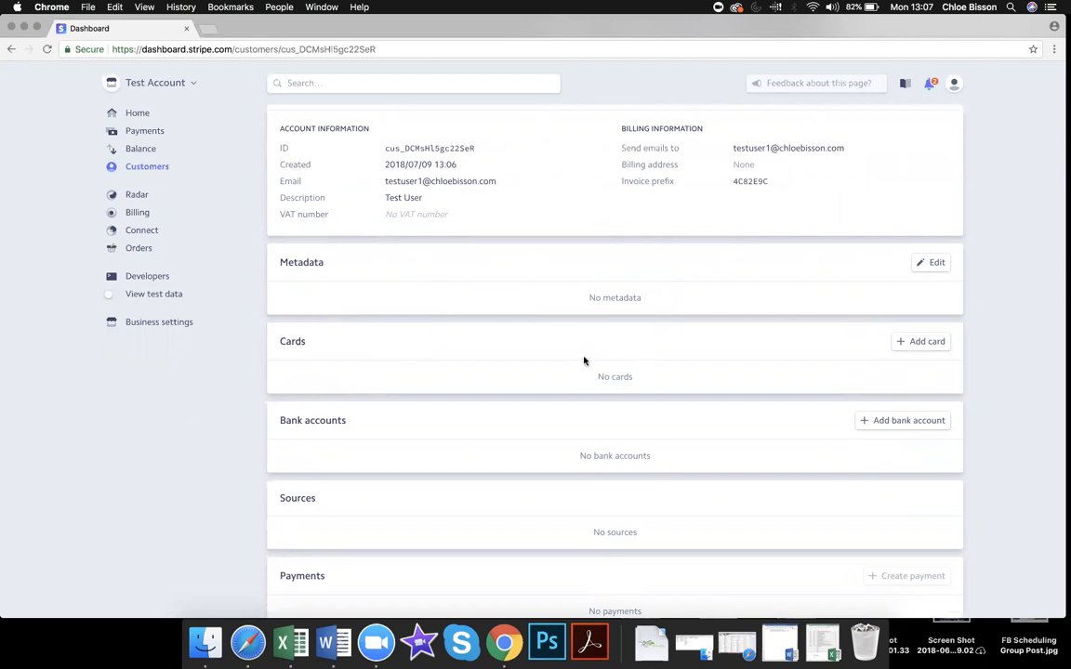
scroll(562, 417, down, 2)
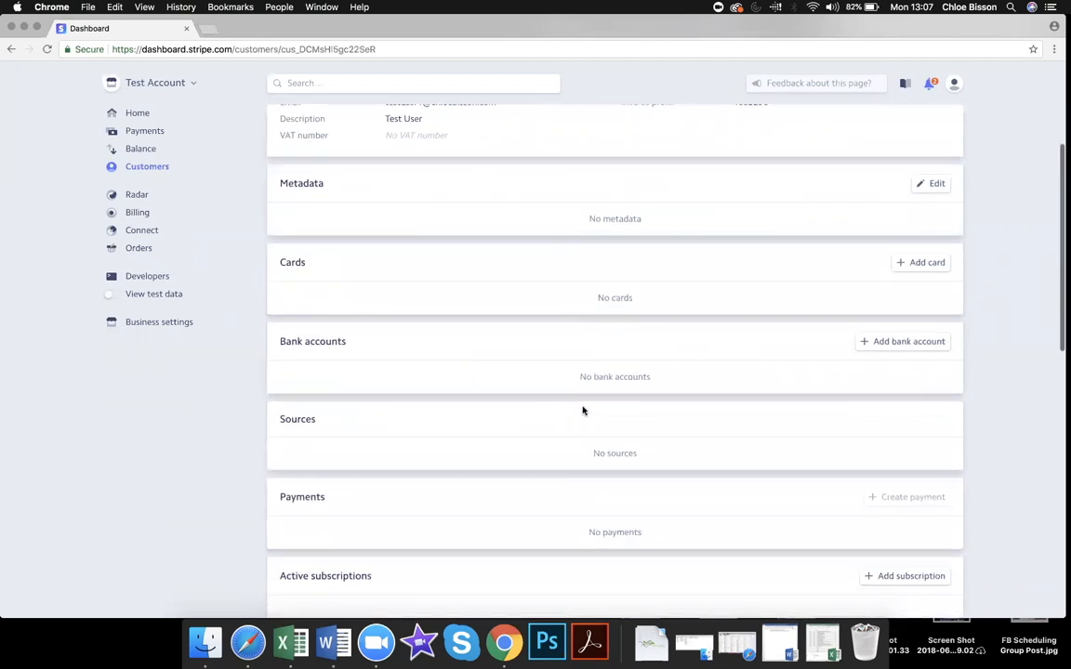
scroll(595, 445, down, 1)
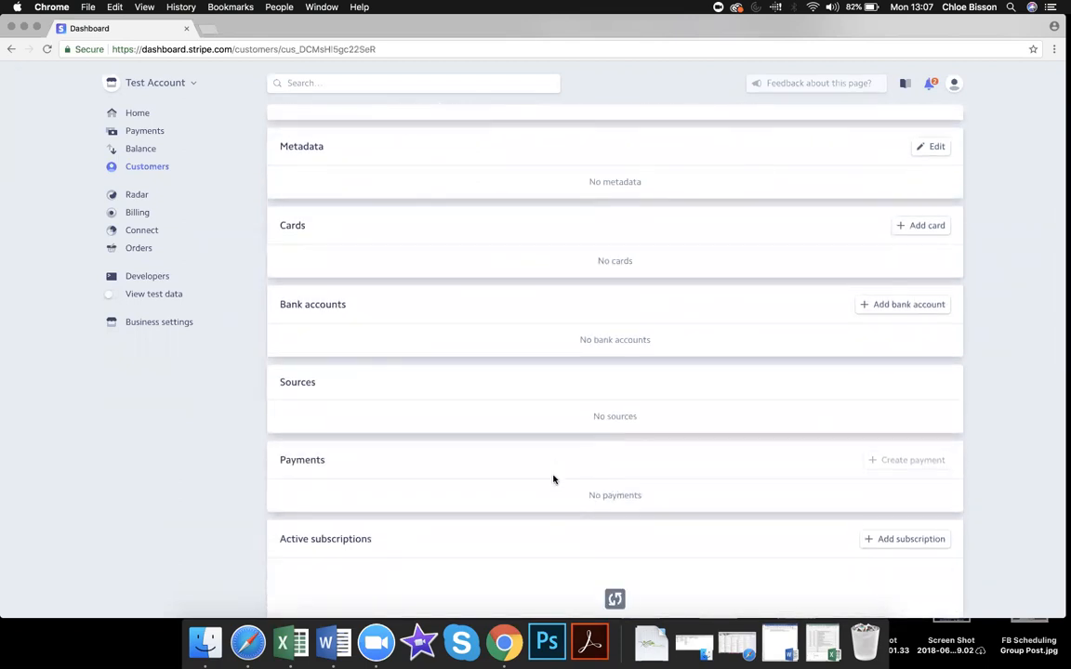
scroll(554, 480, down, 1)
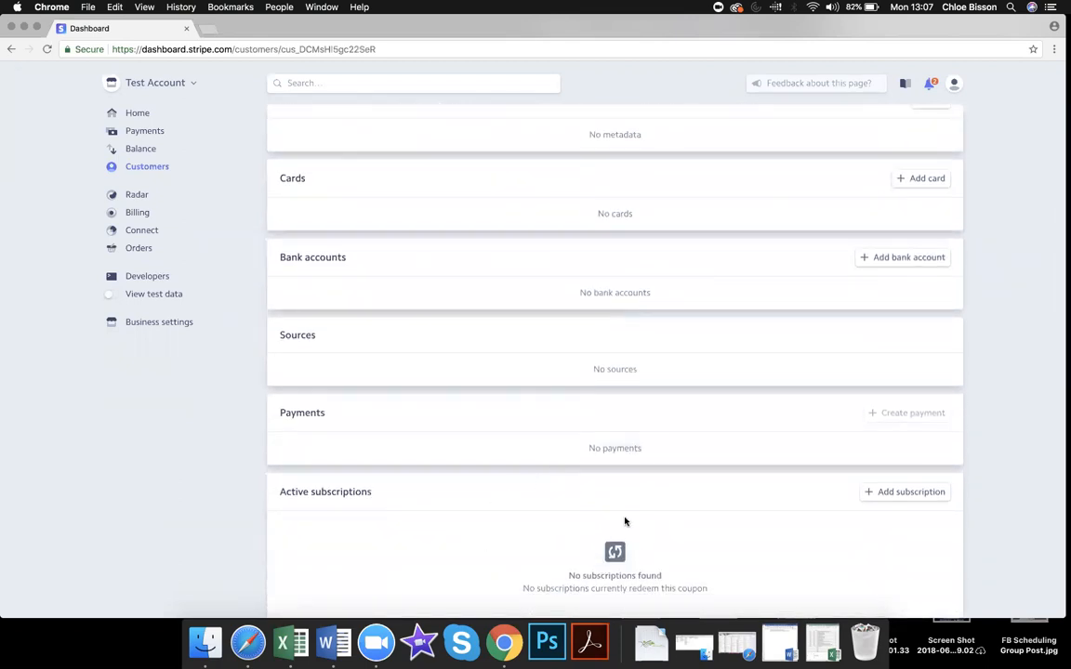
scroll(607, 514, down, 2)
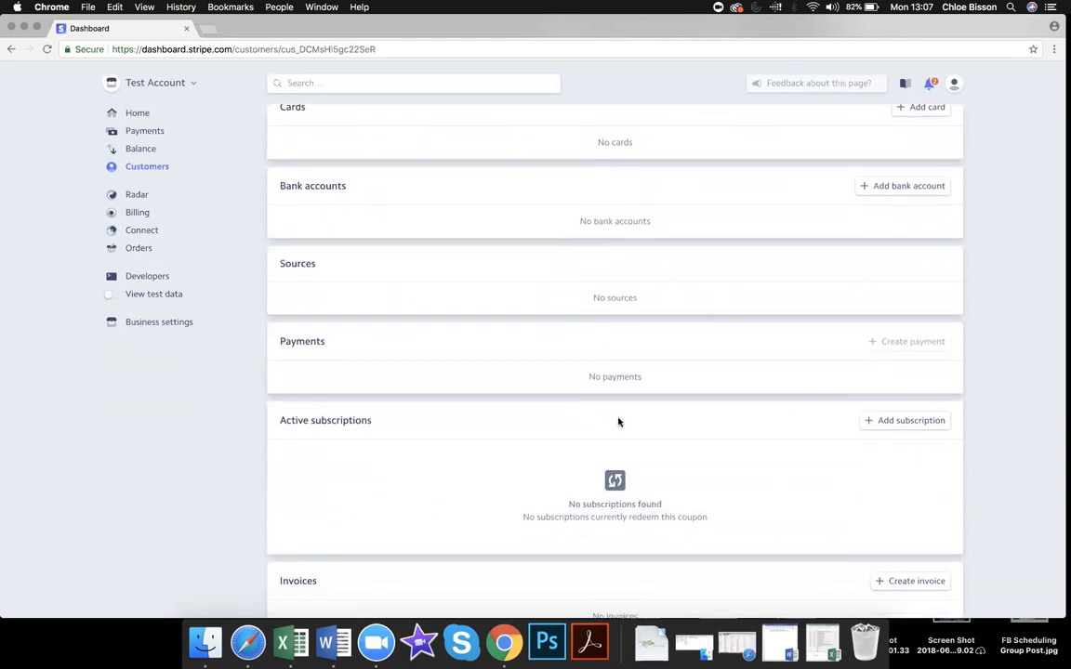
scroll(618, 424, down, 3)
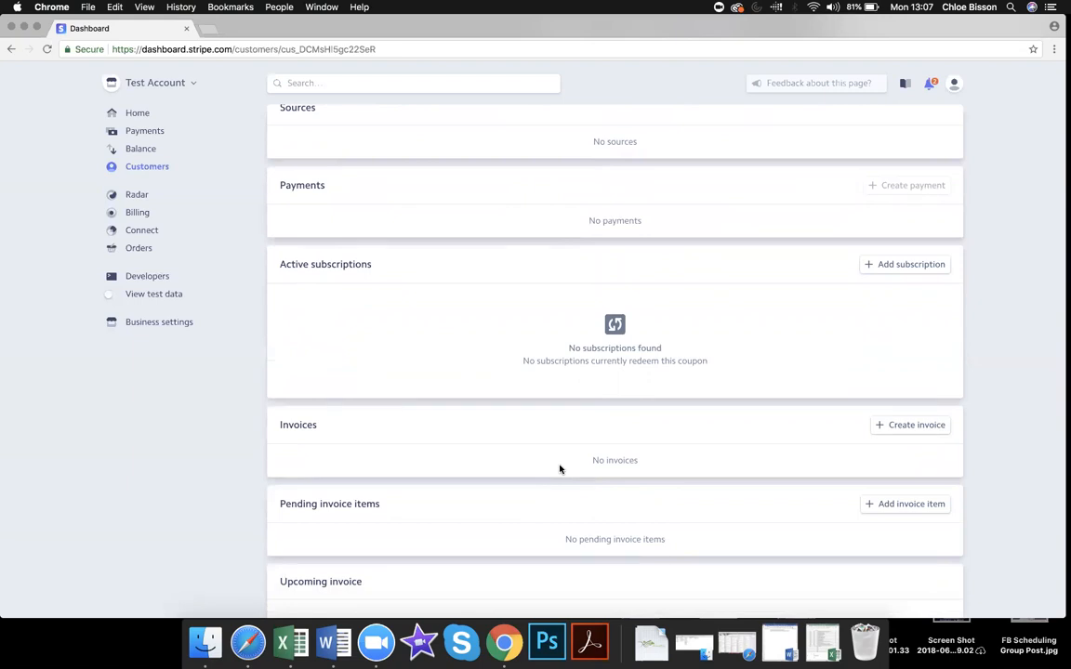
scroll(560, 469, up, 8)
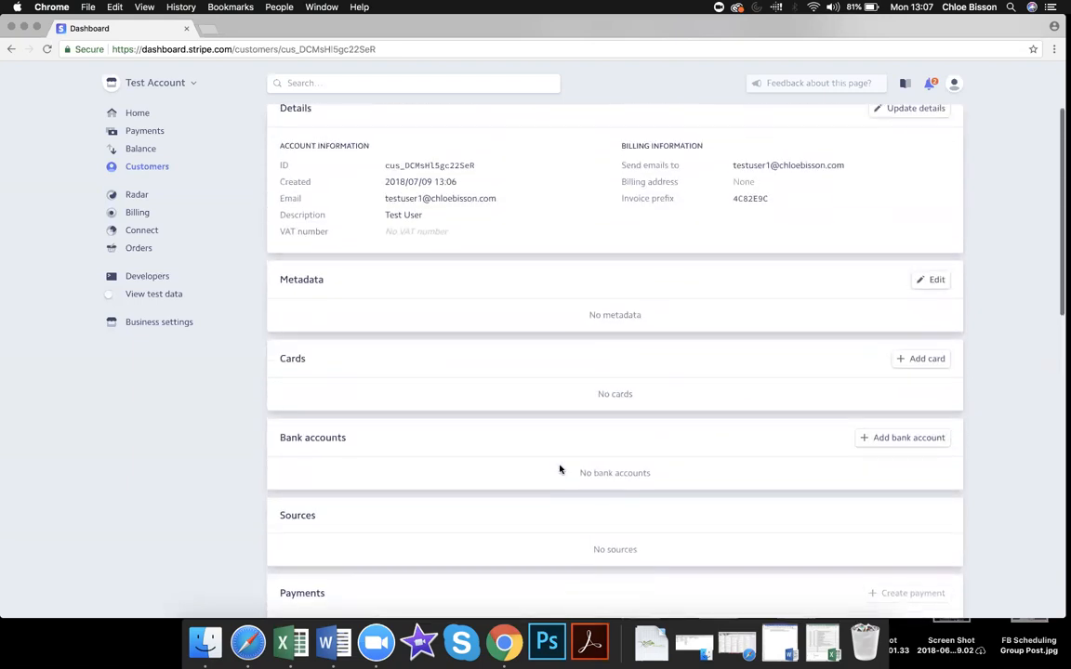
scroll(560, 470, down, 10)
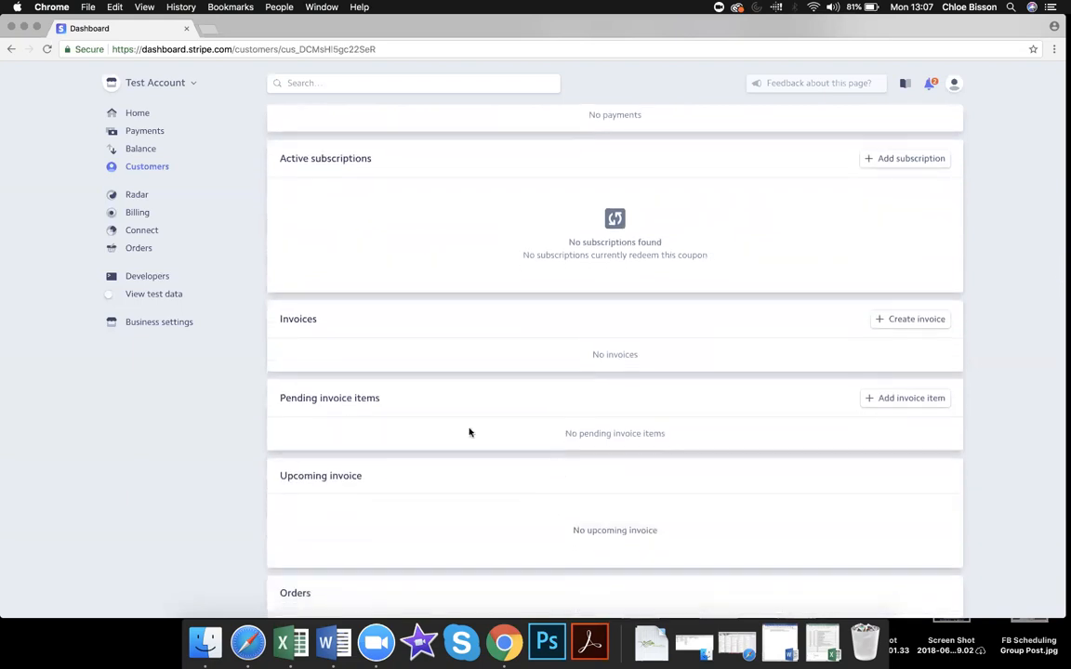
click(916, 320)
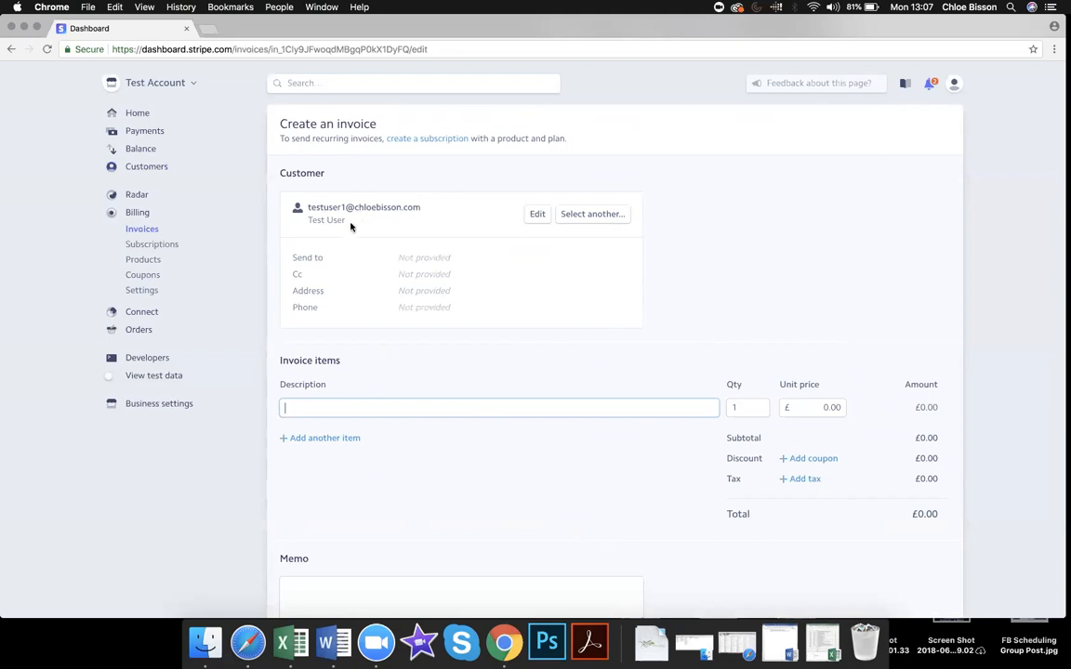
click(537, 215)
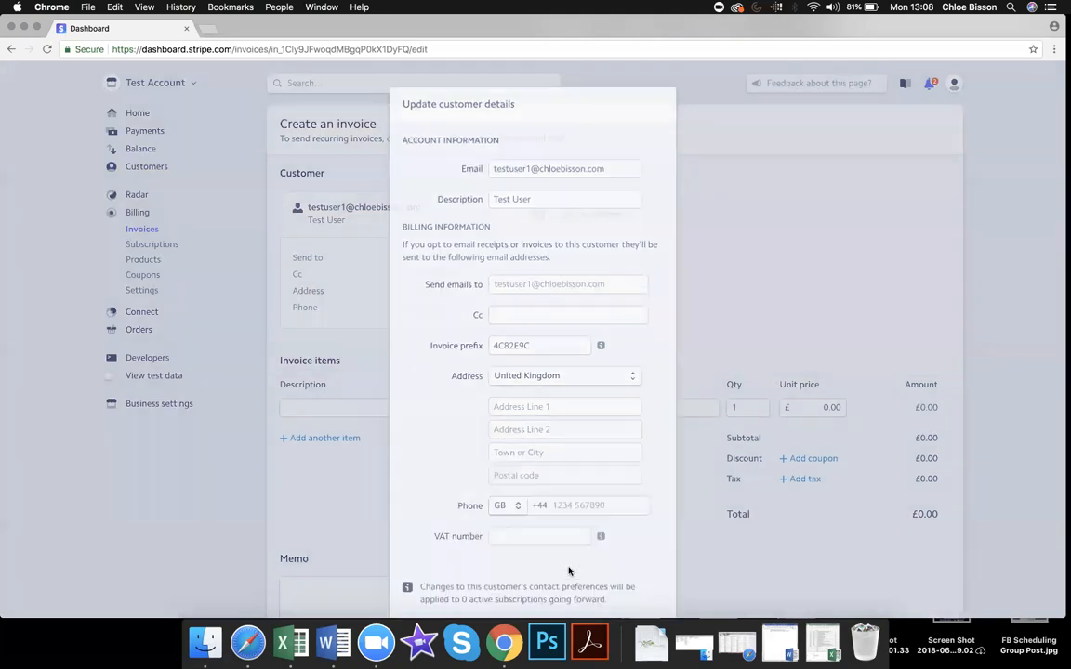
click(566, 564)
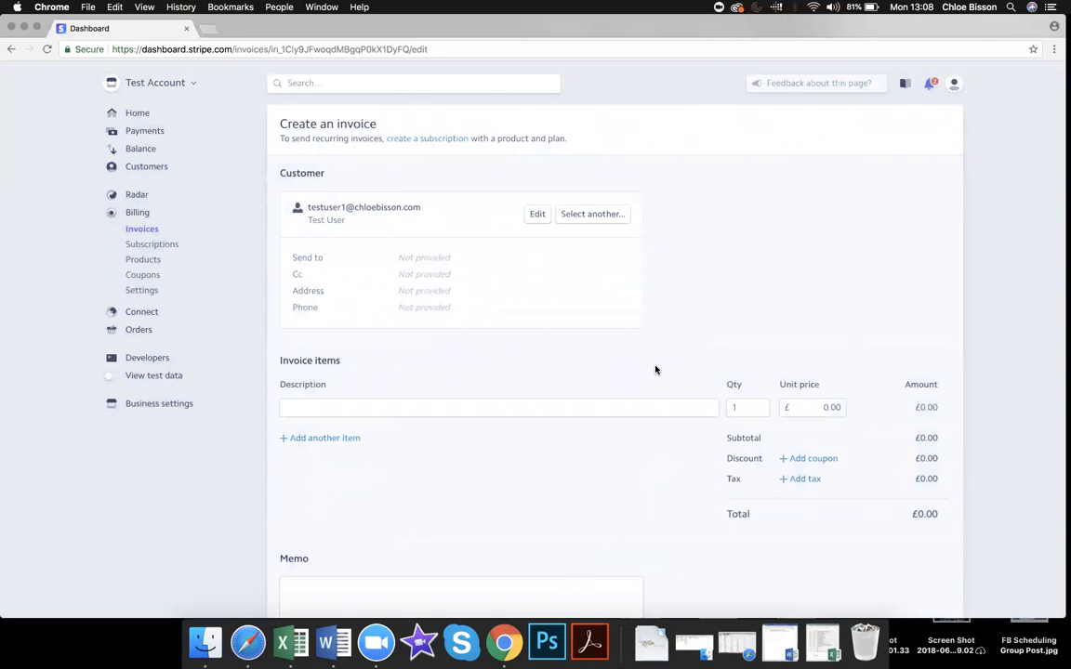
Step: Add one 'One off product' line at £10.00 unit price, removing the extra empty line
click(627, 406)
text(One off product)
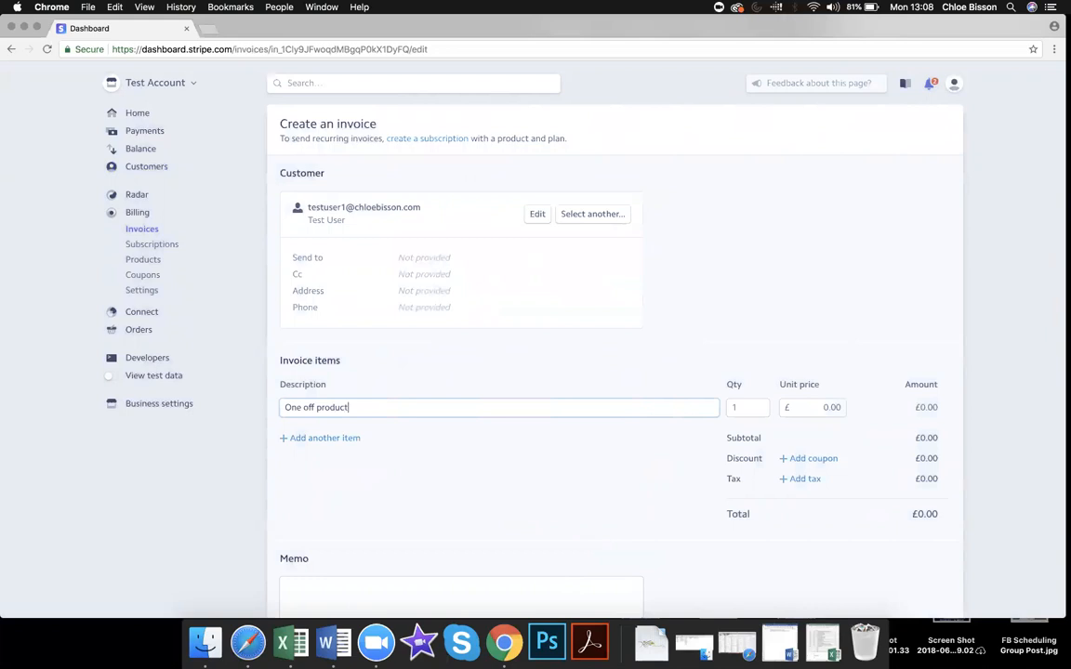
click(822, 409)
text(10)
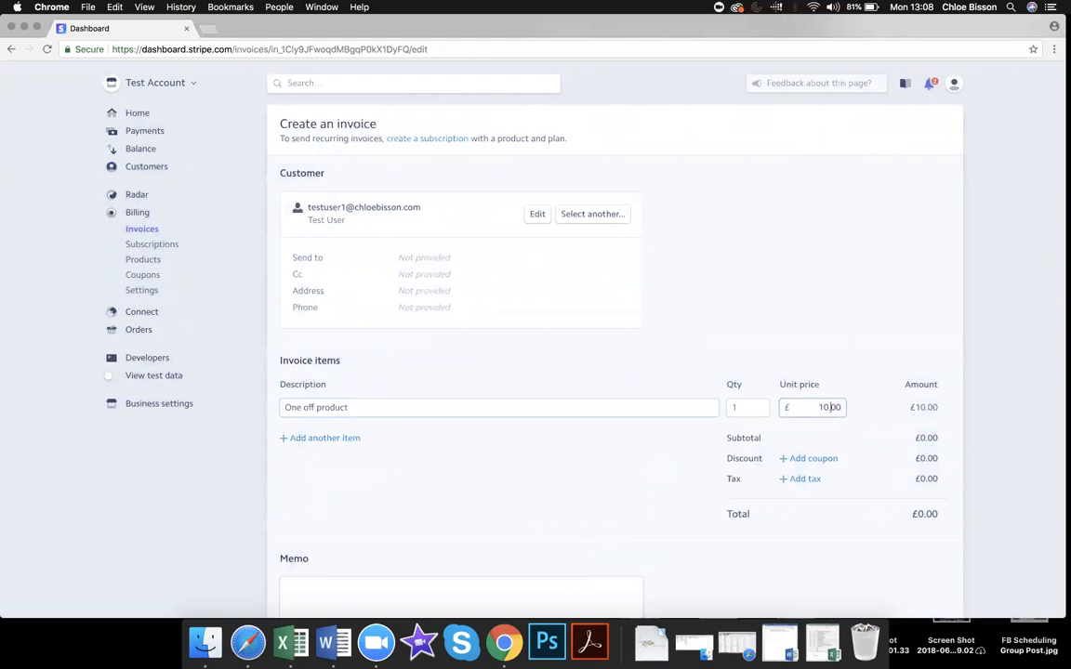
click(904, 331)
click(346, 441)
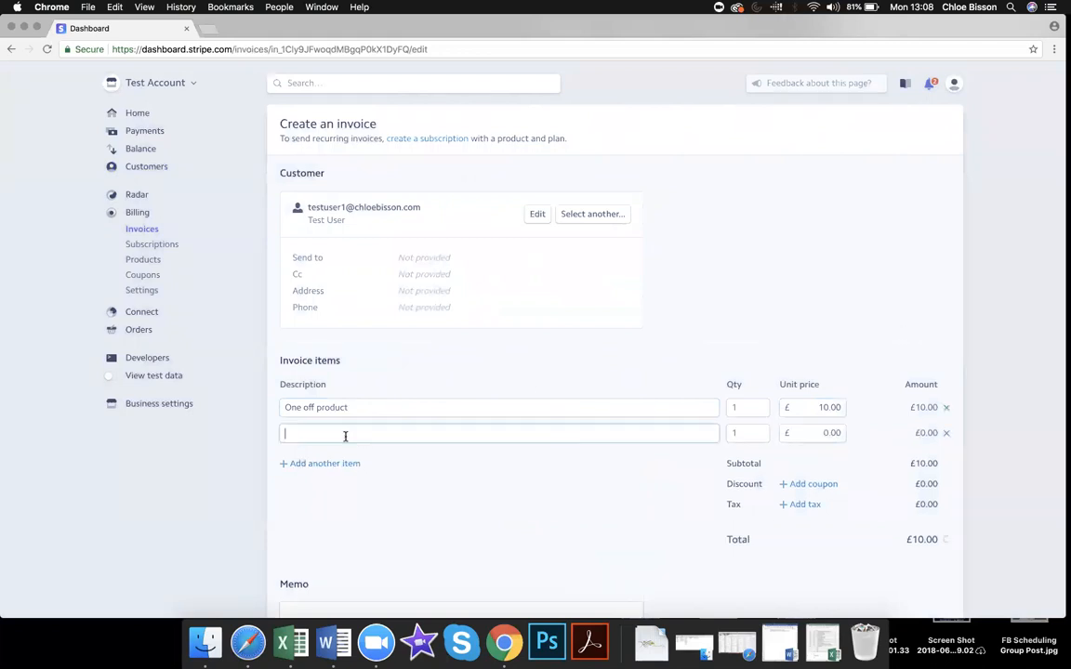
click(946, 435)
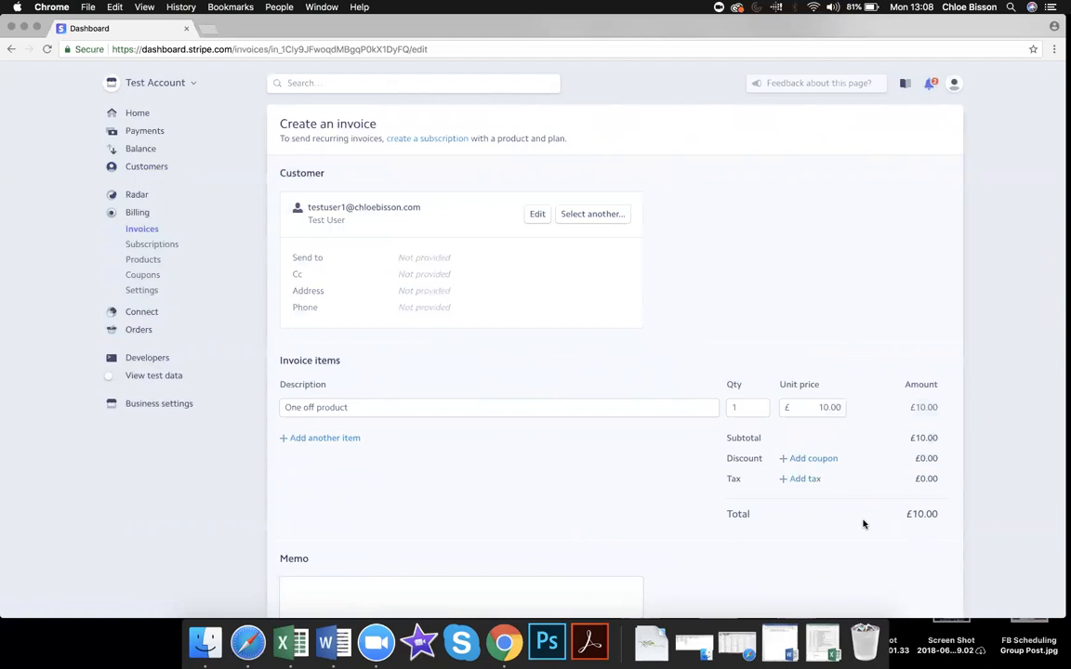
scroll(862, 525, down, 1)
scroll(862, 524, down, 2)
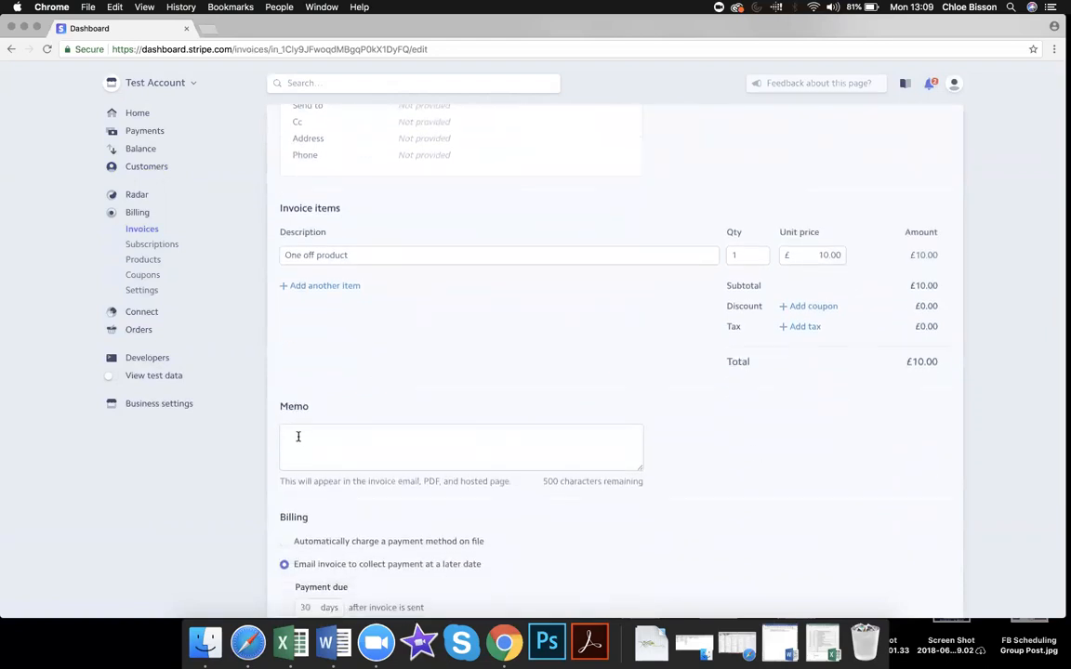
click(502, 452)
text(As discussed, )
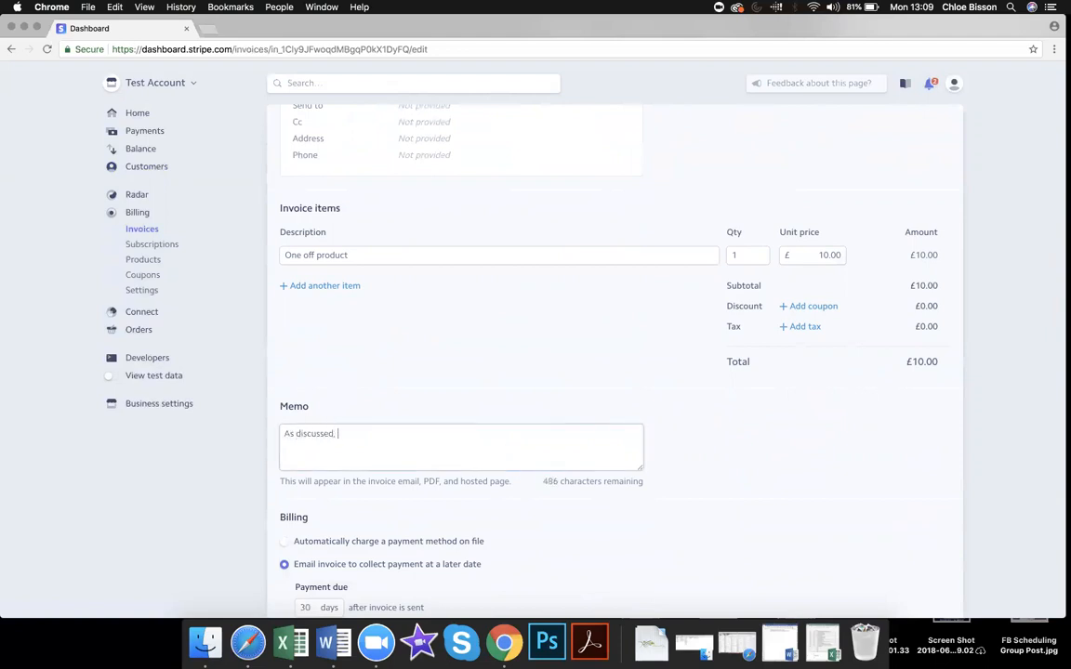
text(this relates to...)
key(super+a)
key(BackSpace)
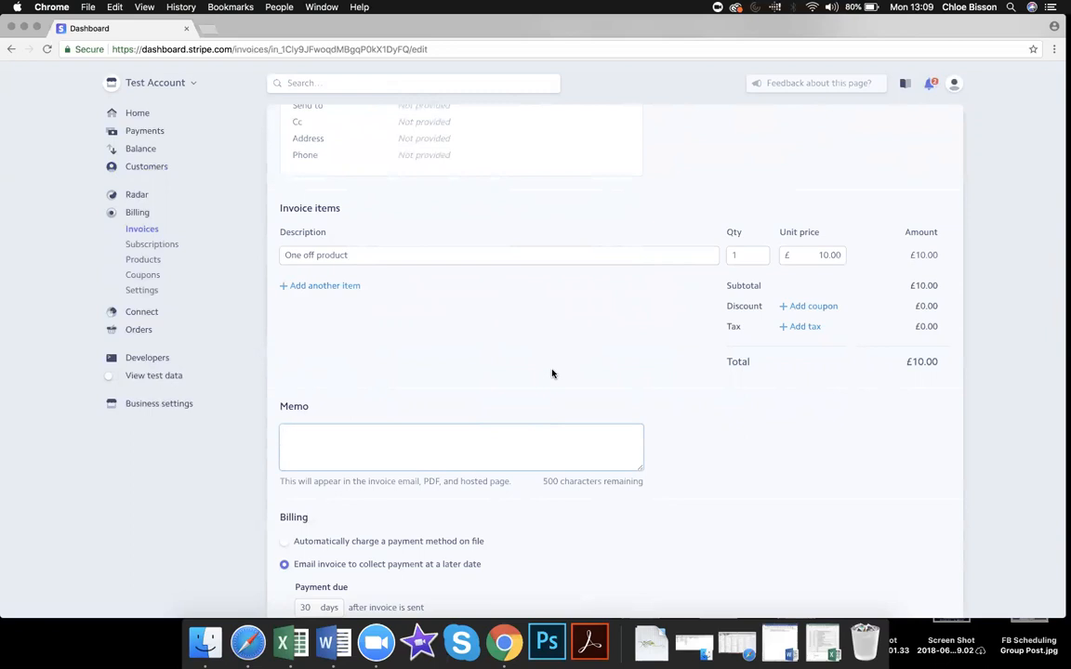
scroll(552, 374, down, 5)
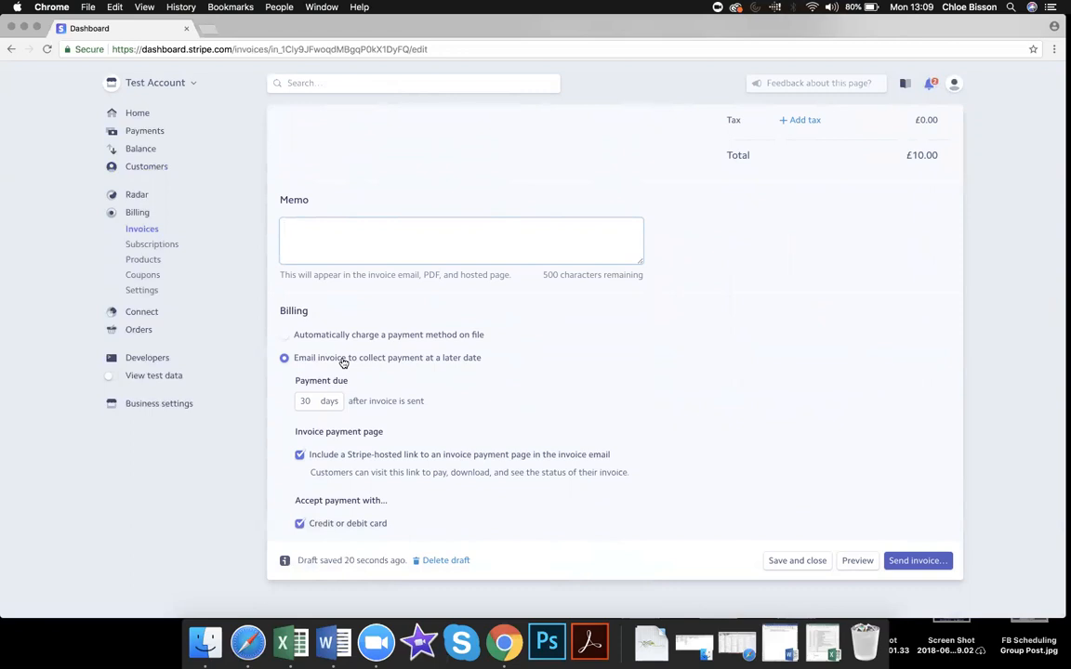
Step: Keep the invoice e-mailed for payment and change payment due from 30 to 5 days
click(286, 336)
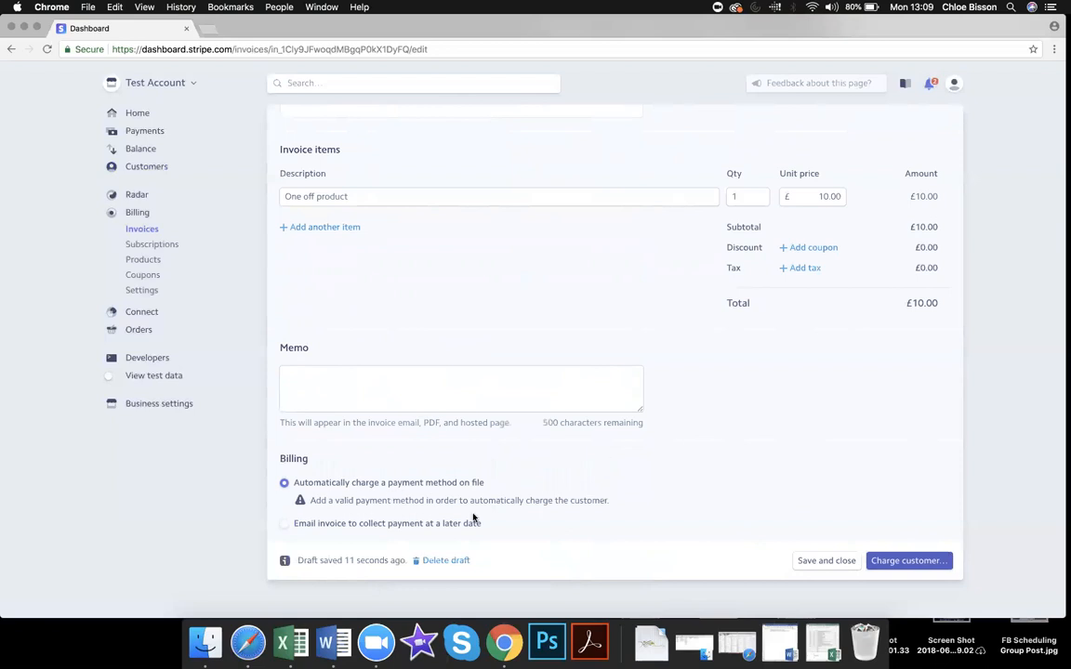
click(284, 526)
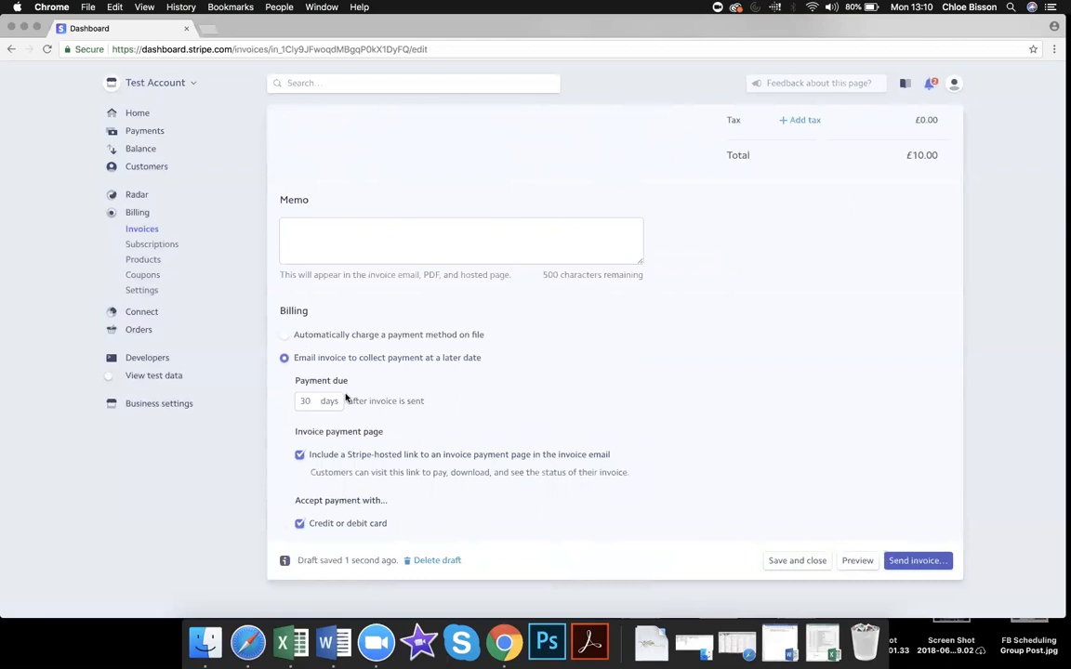
click(308, 401)
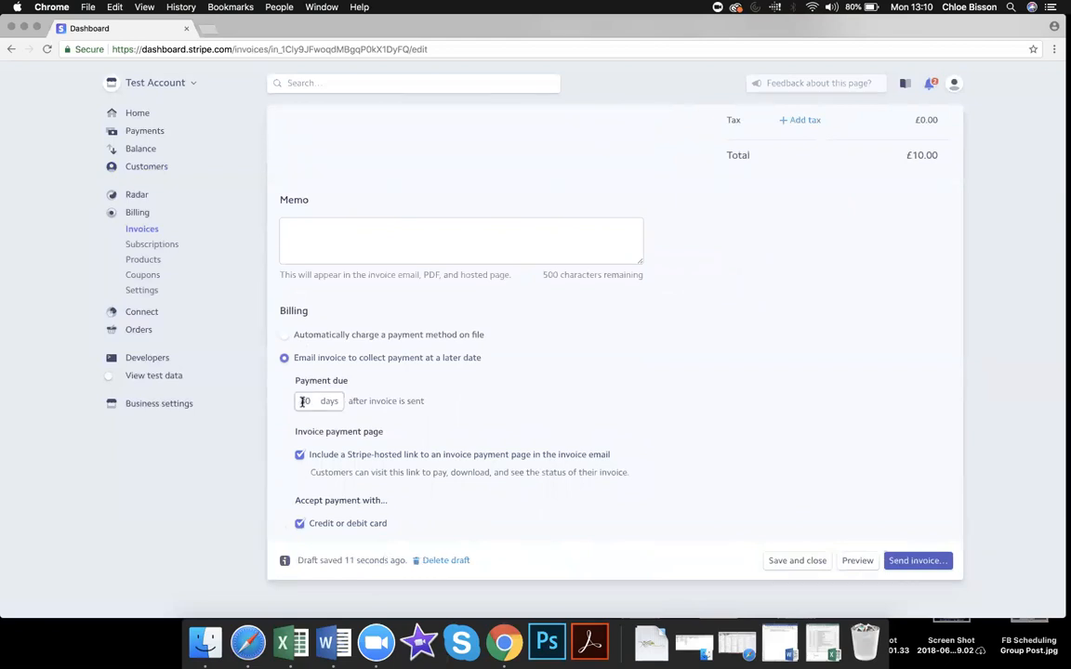
key(BackSpace)
key(BackSpace)
text(5)
Step: Preview the £10 draft invoice for Test User and open its hosted payment page
click(857, 561)
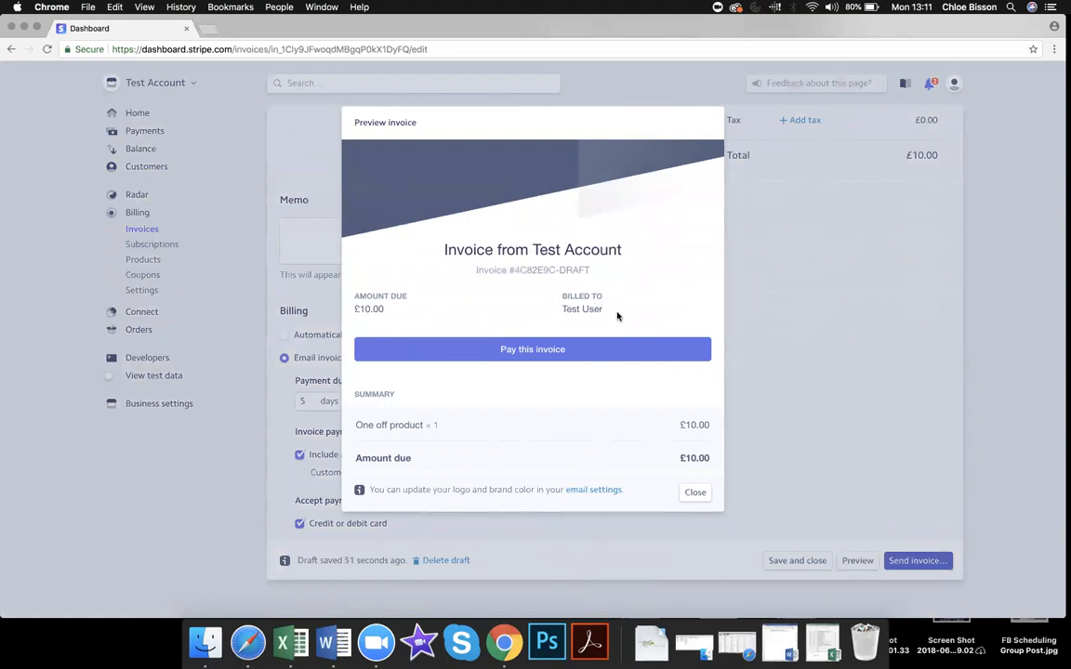
scroll(617, 317, down, 2)
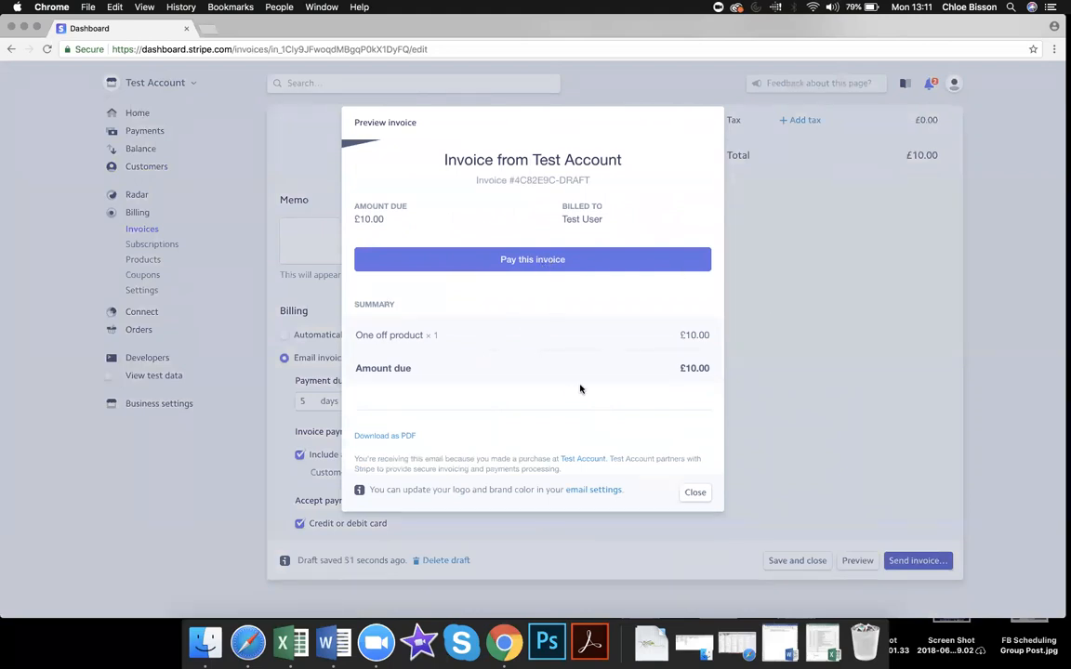
scroll(580, 389, down, 2)
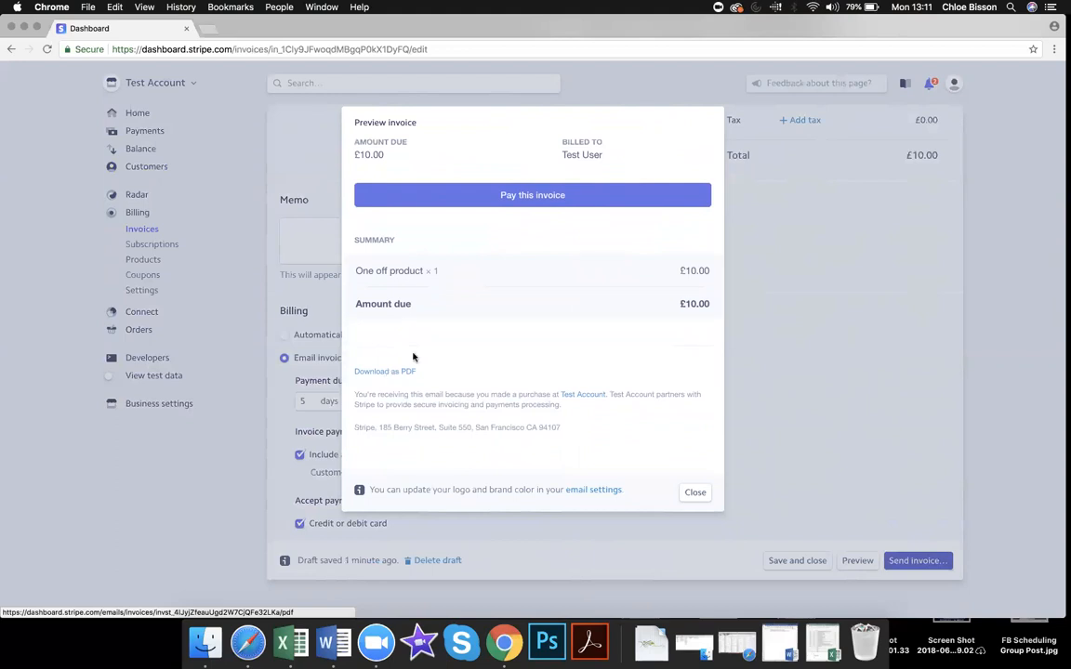
scroll(414, 359, up, 5)
click(530, 349)
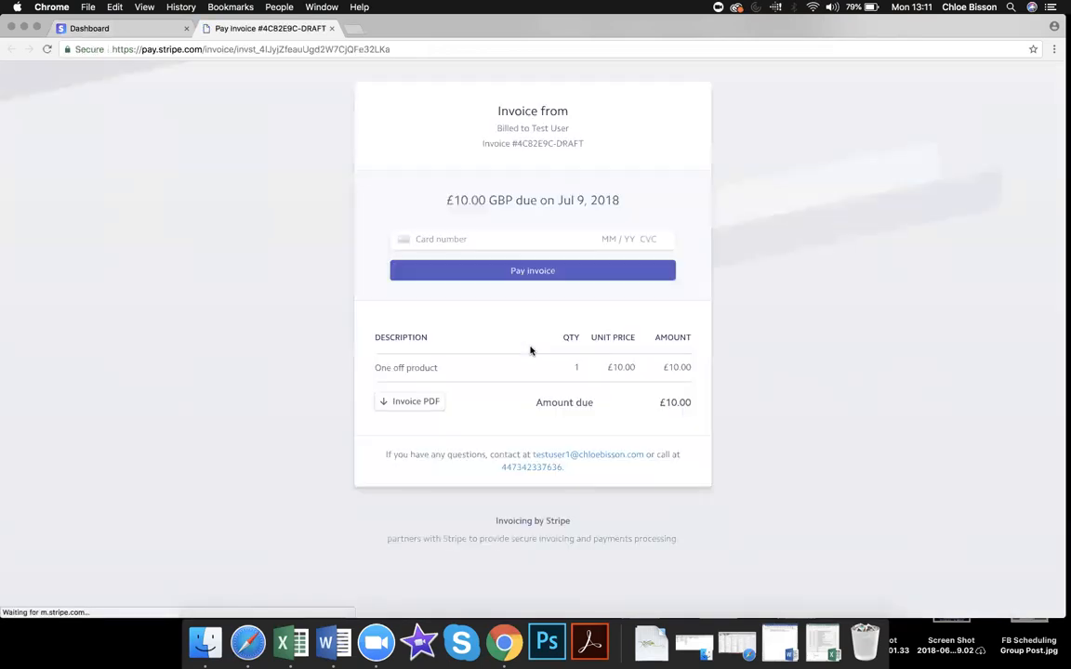
Step: Inspect the card number and expiry fields on the £10.00 hosted payment page
click(543, 239)
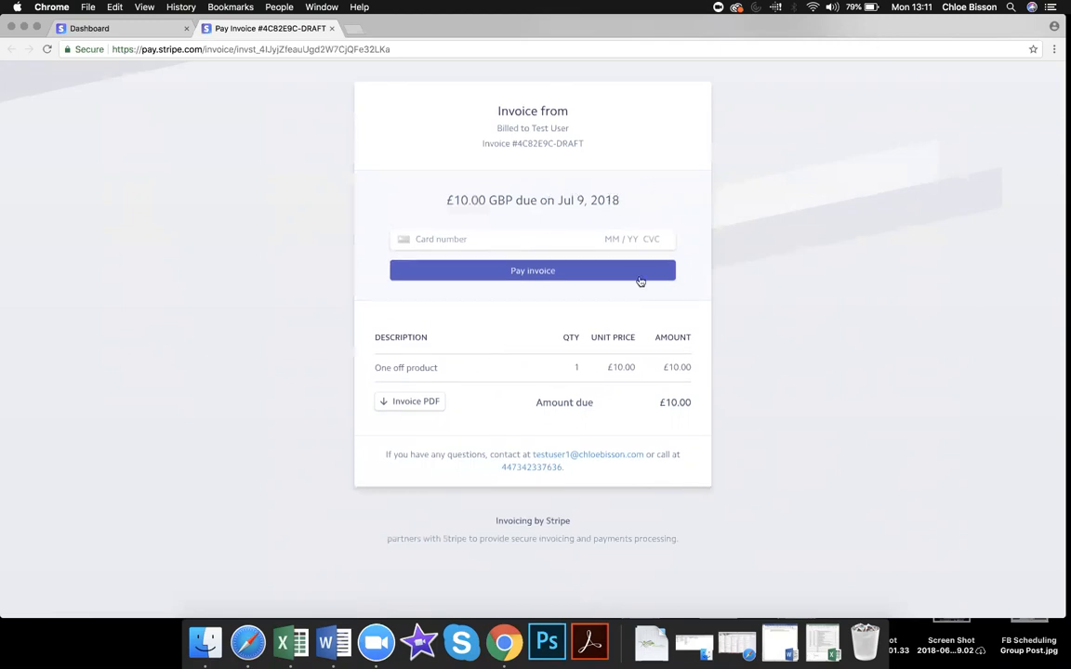
click(494, 237)
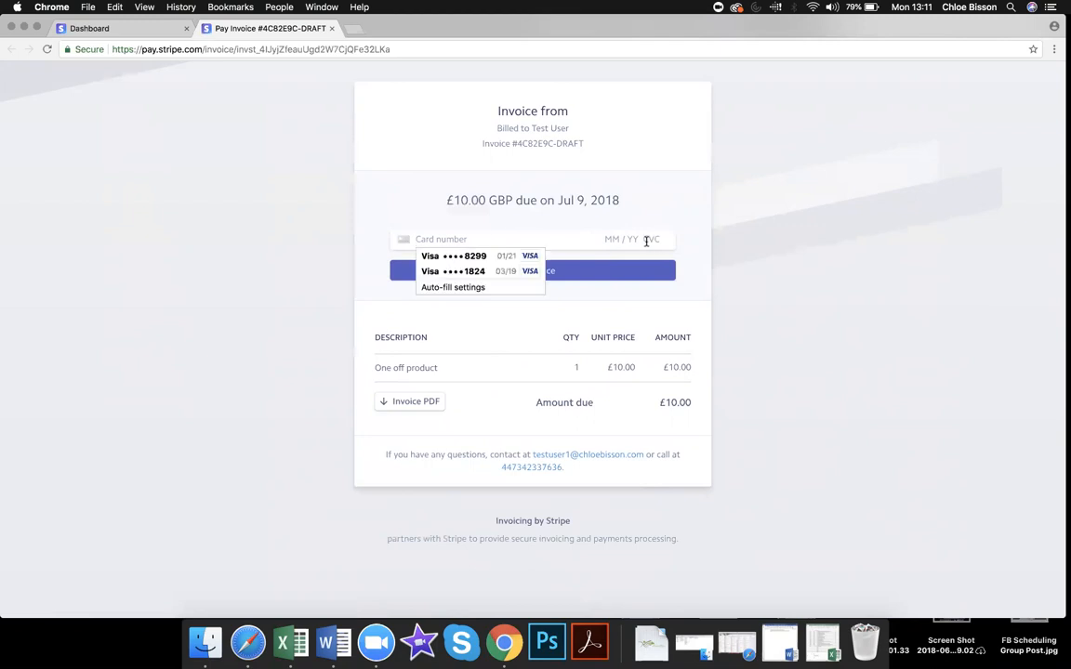
click(639, 240)
click(704, 230)
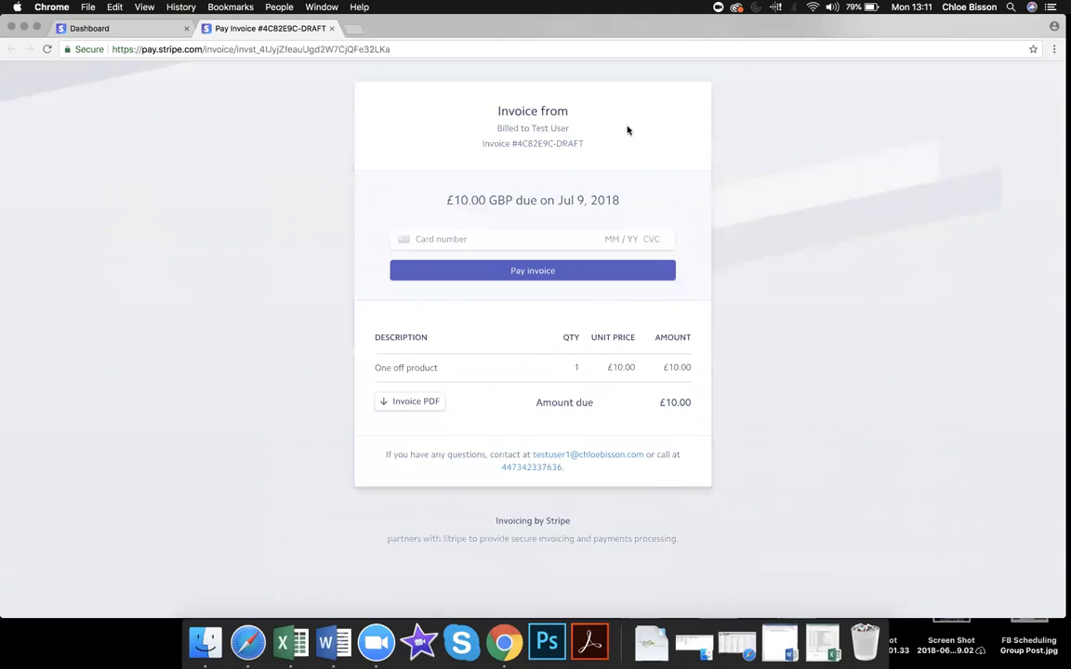
Step: Return to the Dashboard invoice editor and go to the Customer emails settings
click(160, 29)
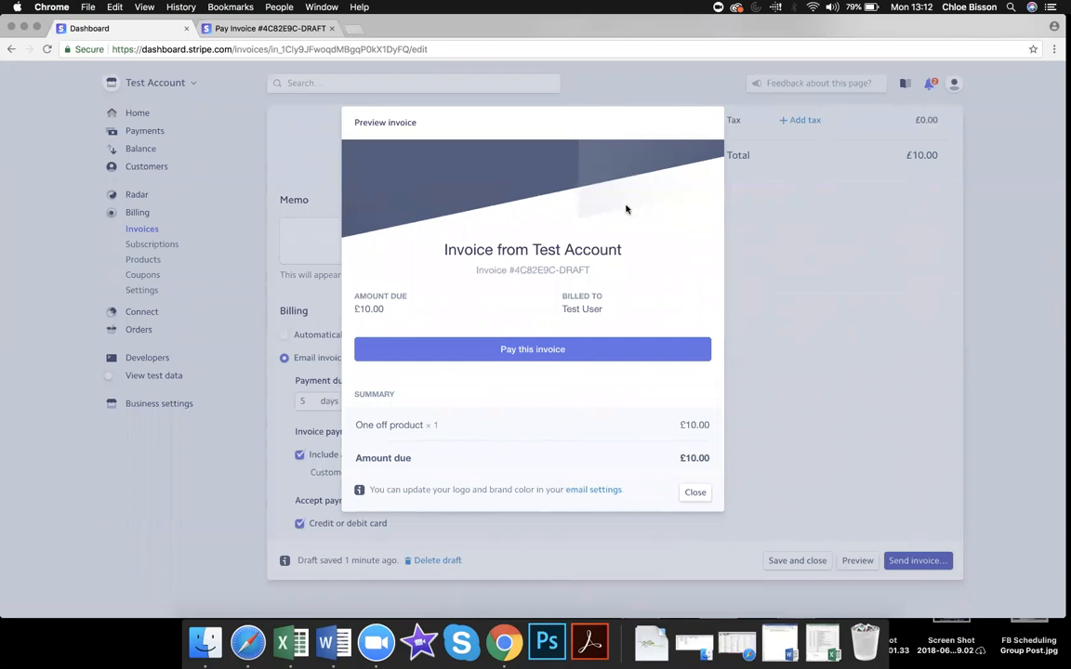
click(594, 489)
Step: Set the receipt email brand colour to 786948, leaving the icon upload cancelled
scroll(699, 251, down, 3)
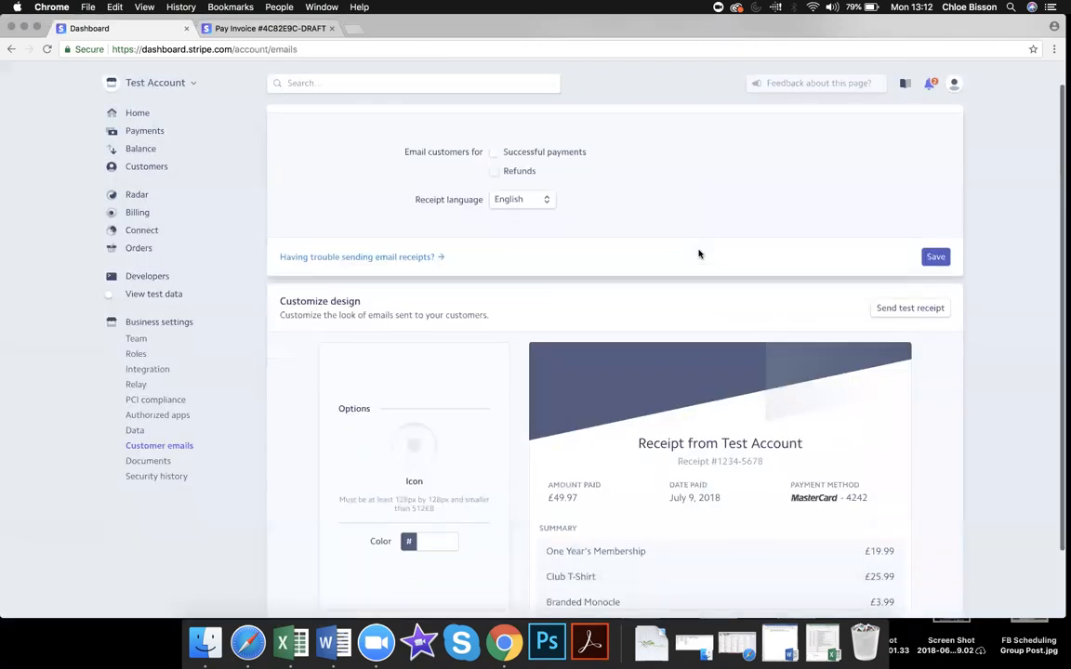
click(424, 462)
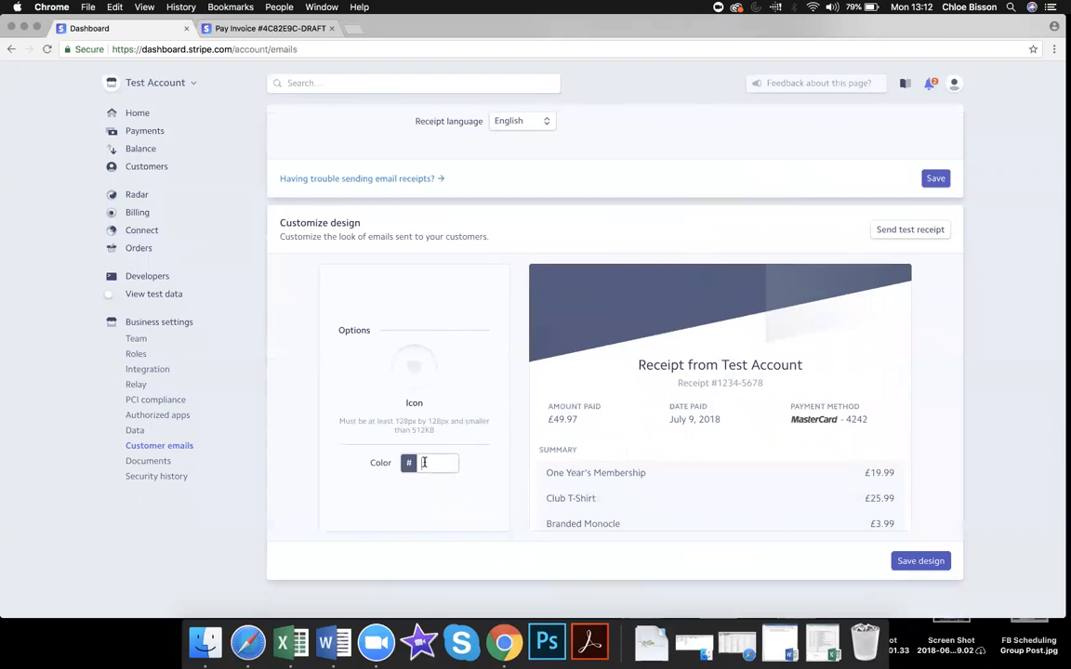
text(786948)
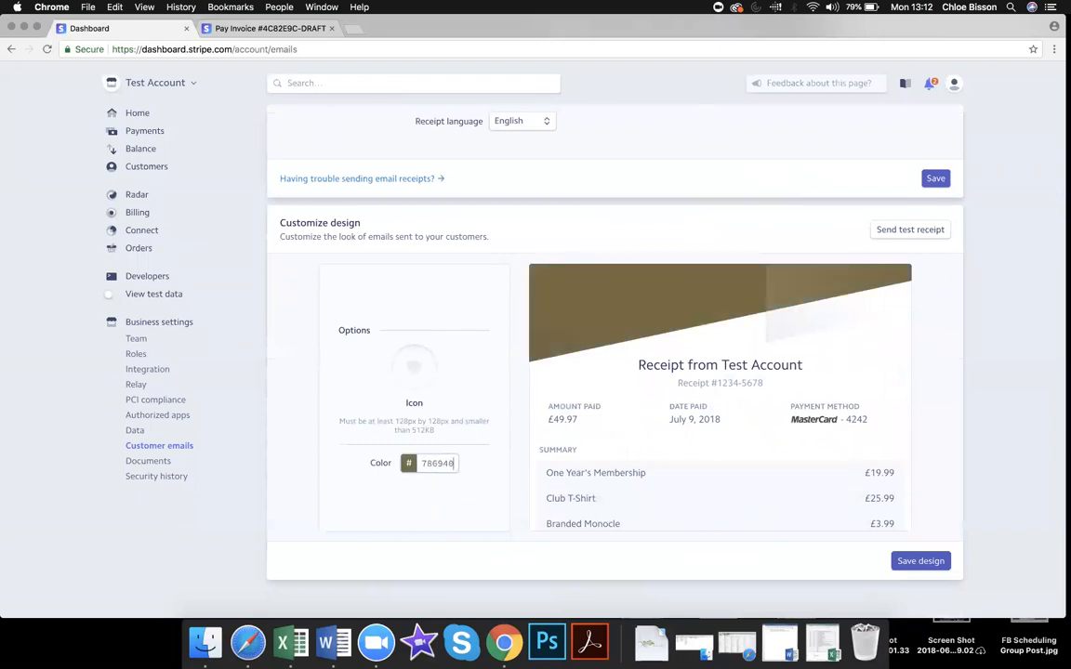
click(436, 462)
click(414, 366)
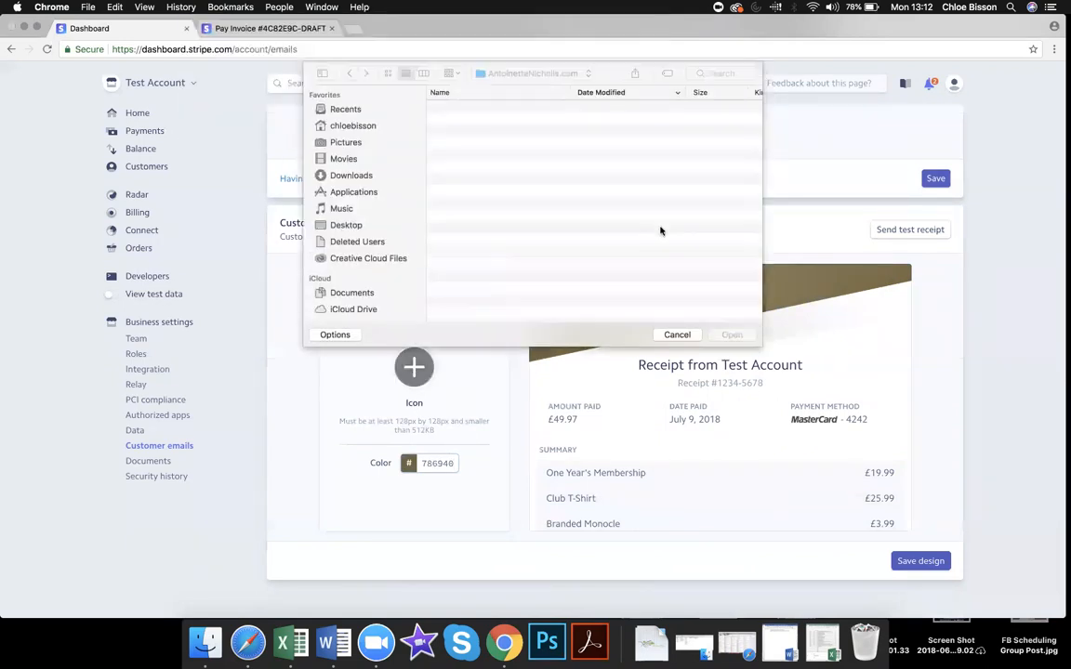
click(668, 335)
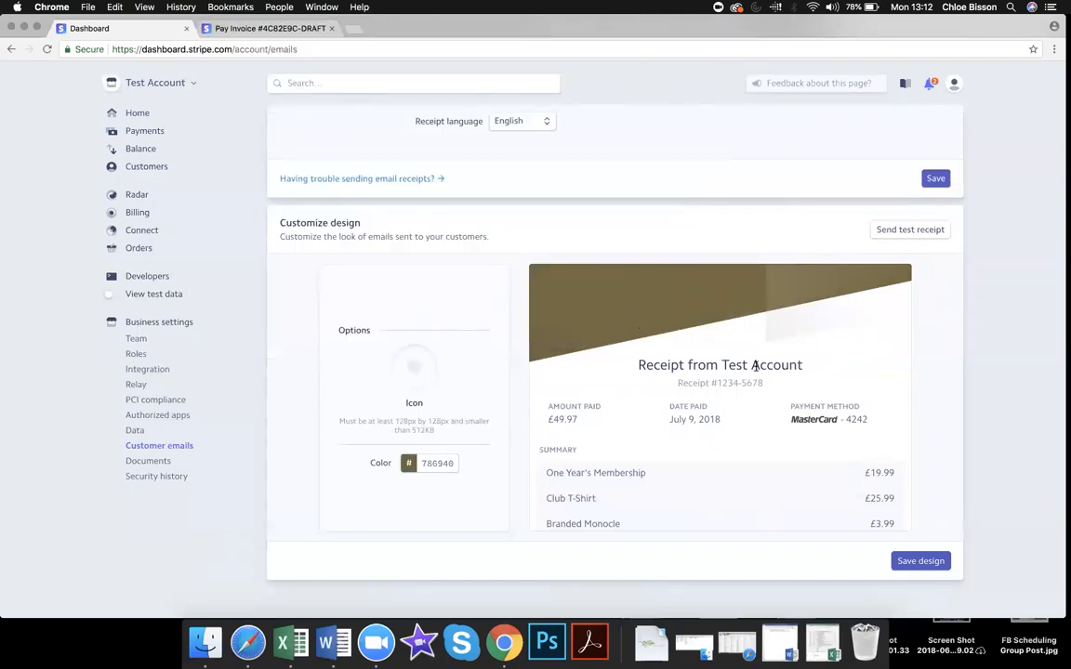
scroll(755, 366, up, 3)
scroll(755, 365, down, 3)
scroll(755, 365, up, 2)
scroll(756, 370, up, 1)
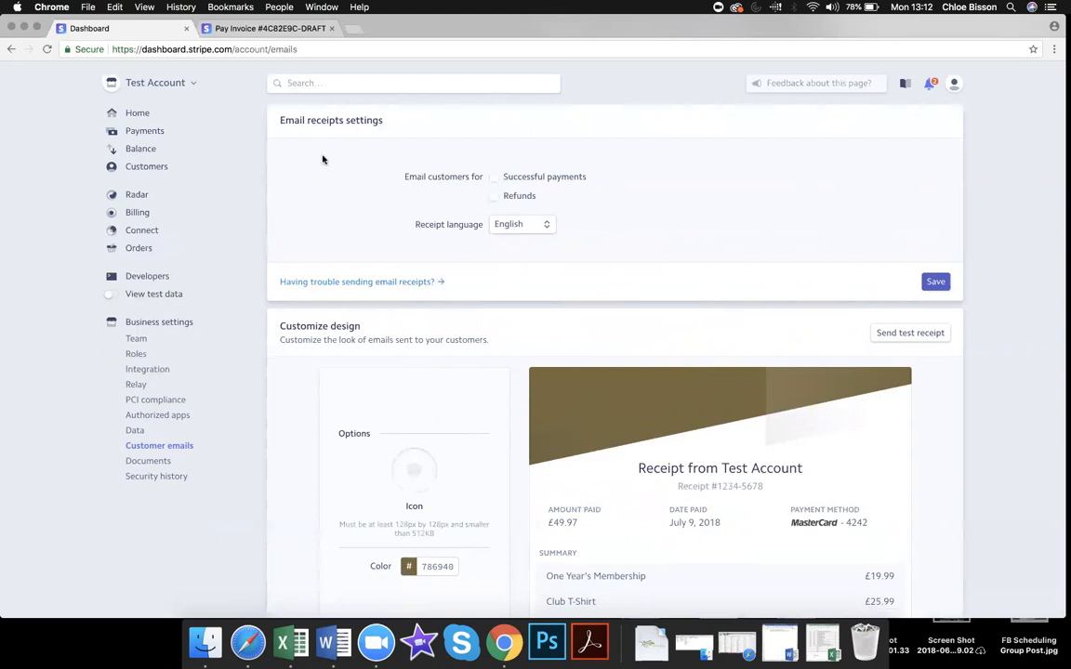
Step: Enable receipt emails for successful payments and refunds, save, and return to Invoices
click(493, 178)
click(494, 196)
click(934, 282)
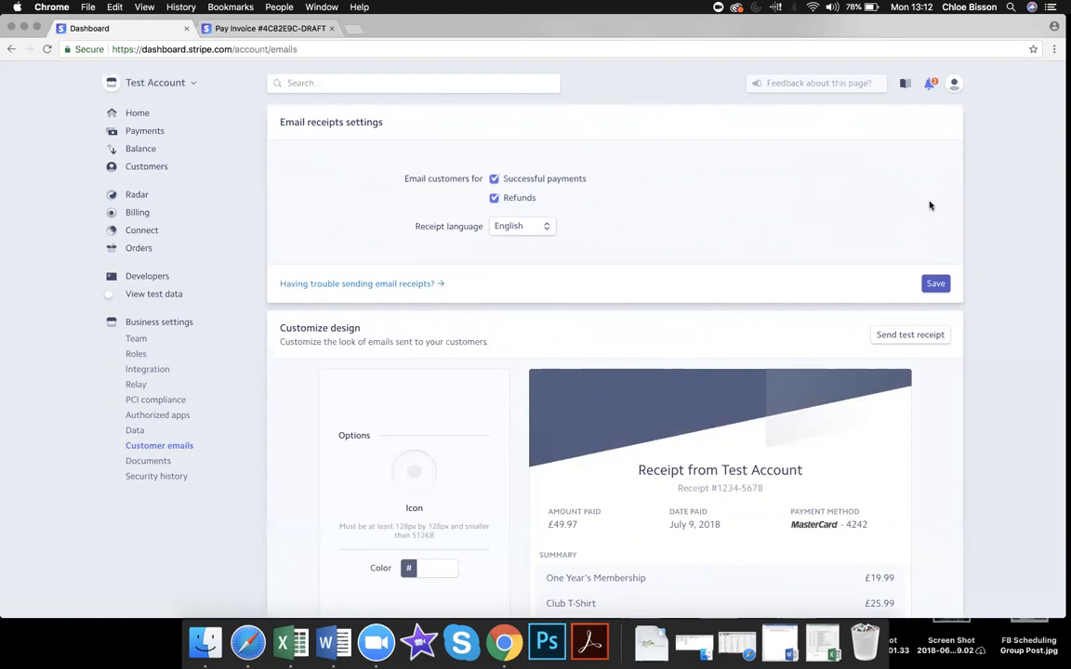
click(144, 219)
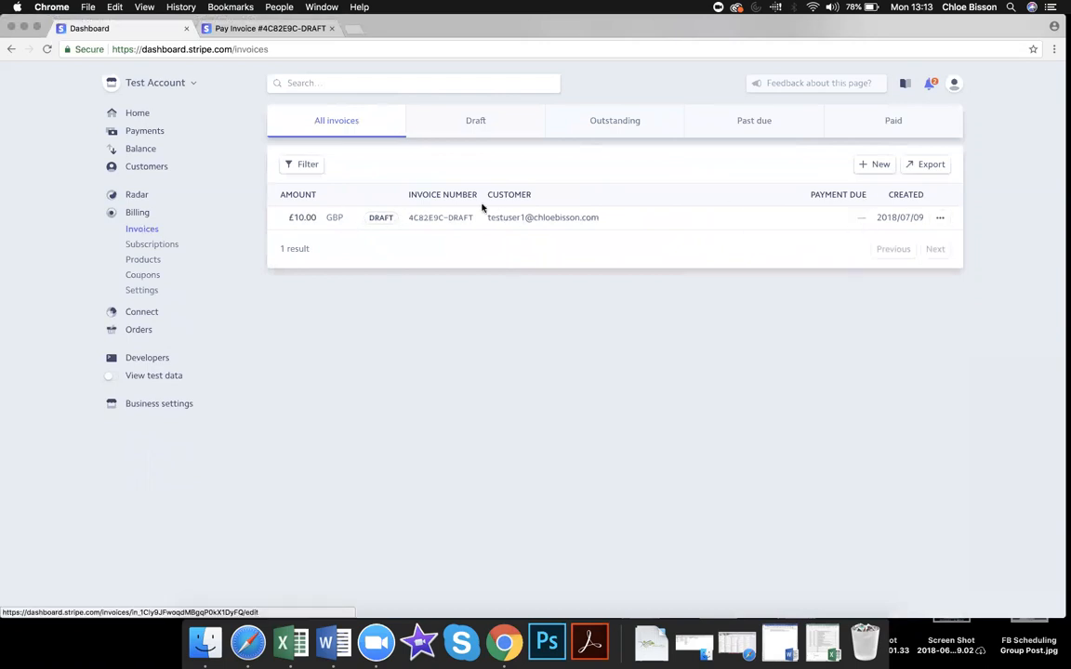
Step: Open the £10.00 draft invoice from the test customer's Invoices list, still due 5 days after sending
click(145, 171)
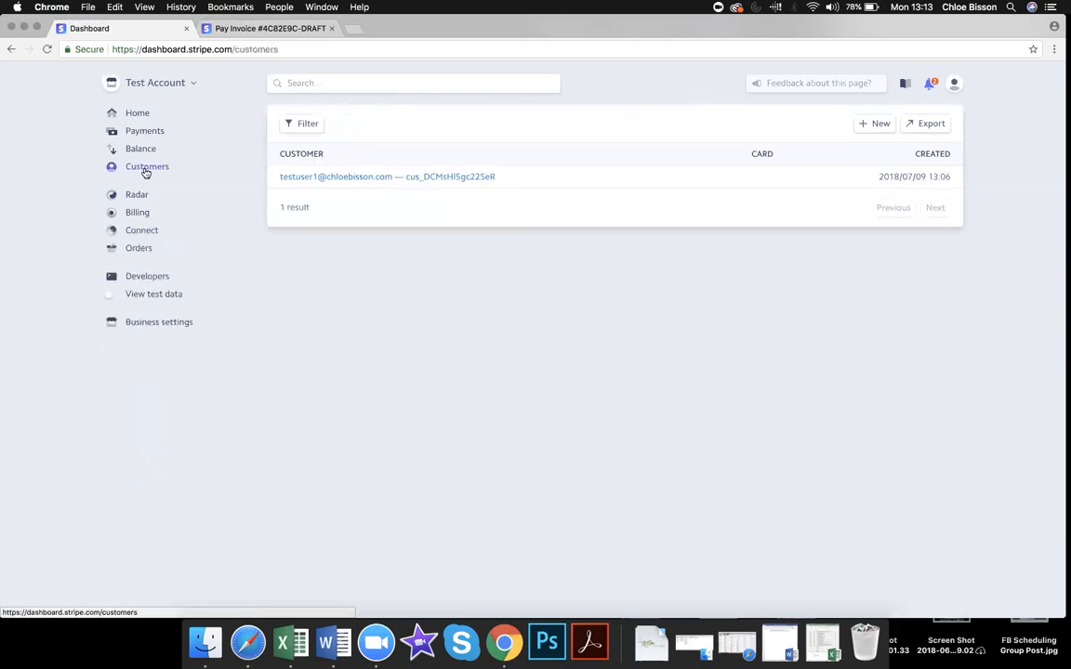
click(329, 176)
scroll(329, 177, down, 5)
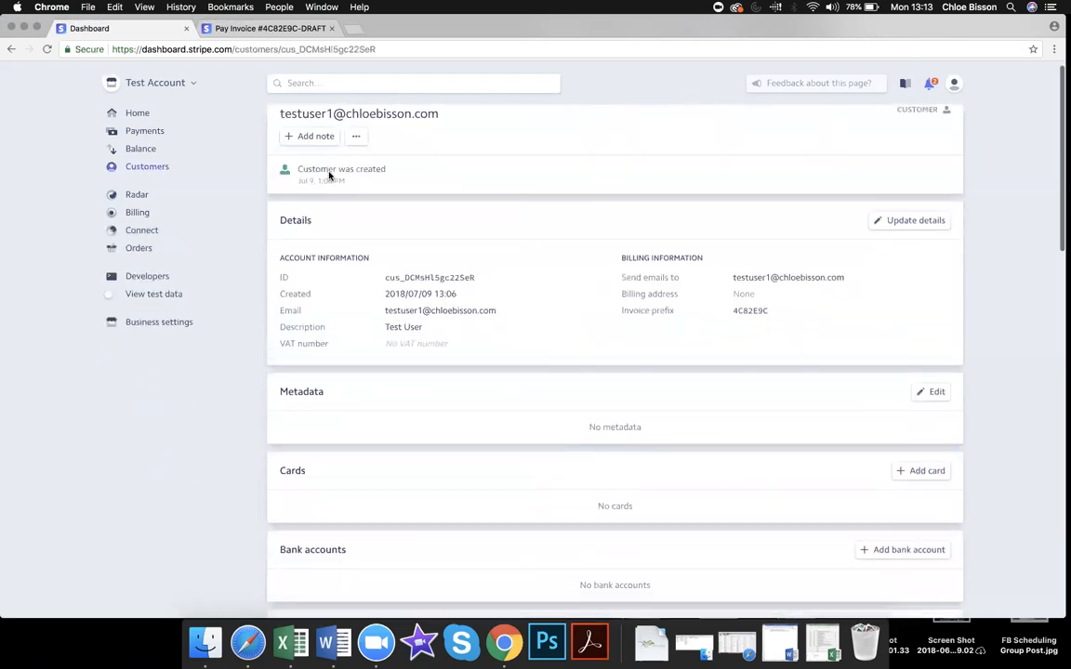
scroll(330, 177, down, 4)
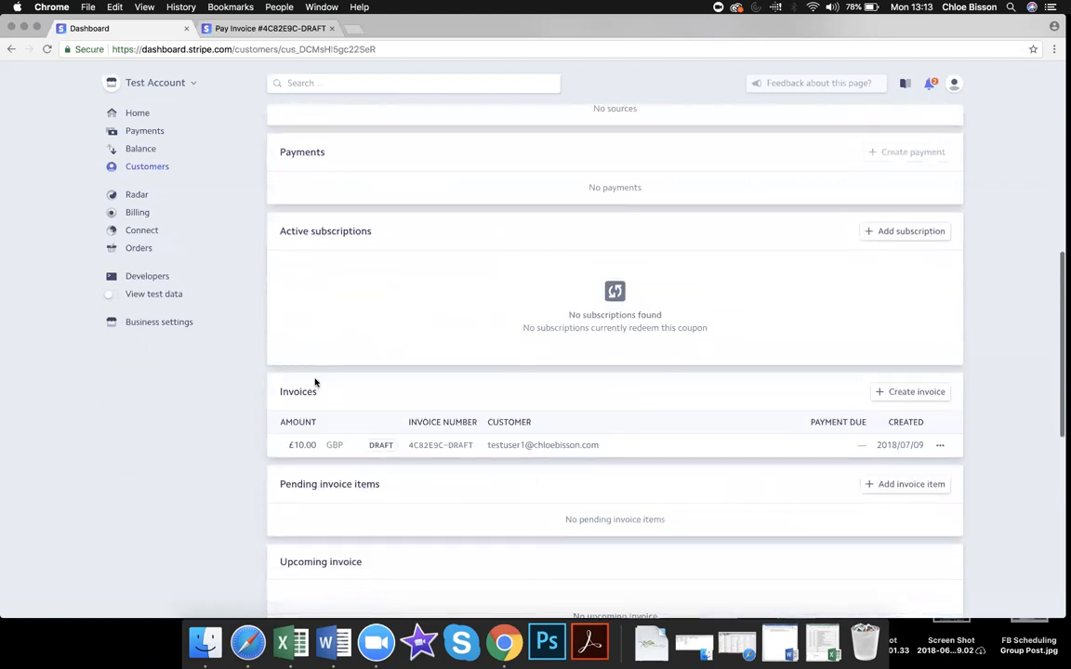
click(390, 451)
scroll(398, 336, down, 5)
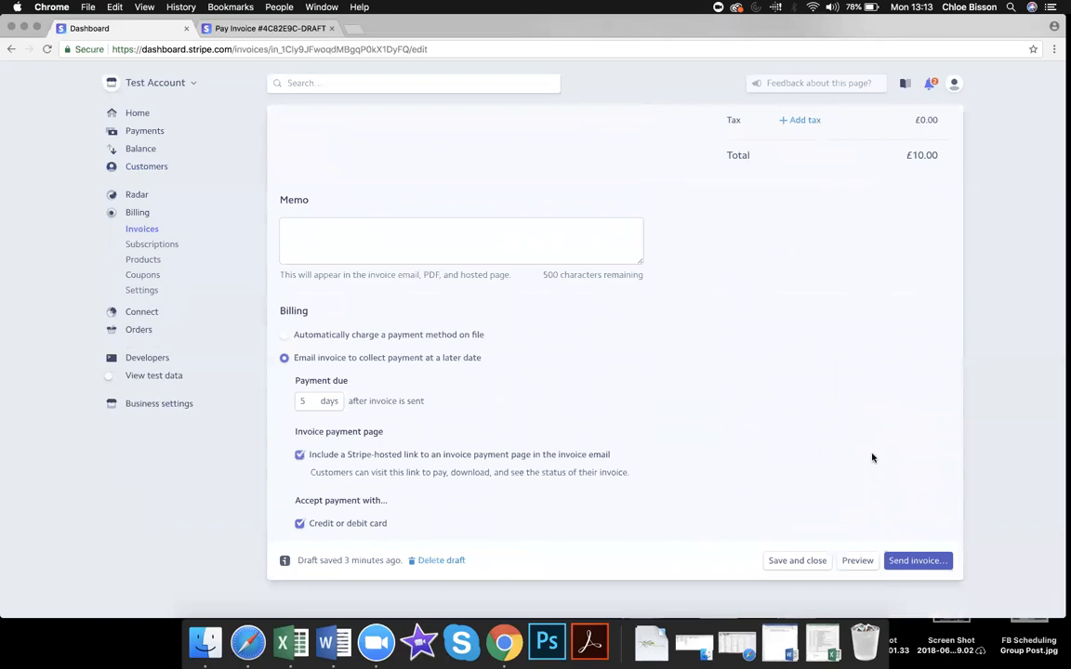
Step: Send invoice 4C82E9C-0001 for £10.00 to the customer, making it Open and due Jul 14, 2018
click(913, 561)
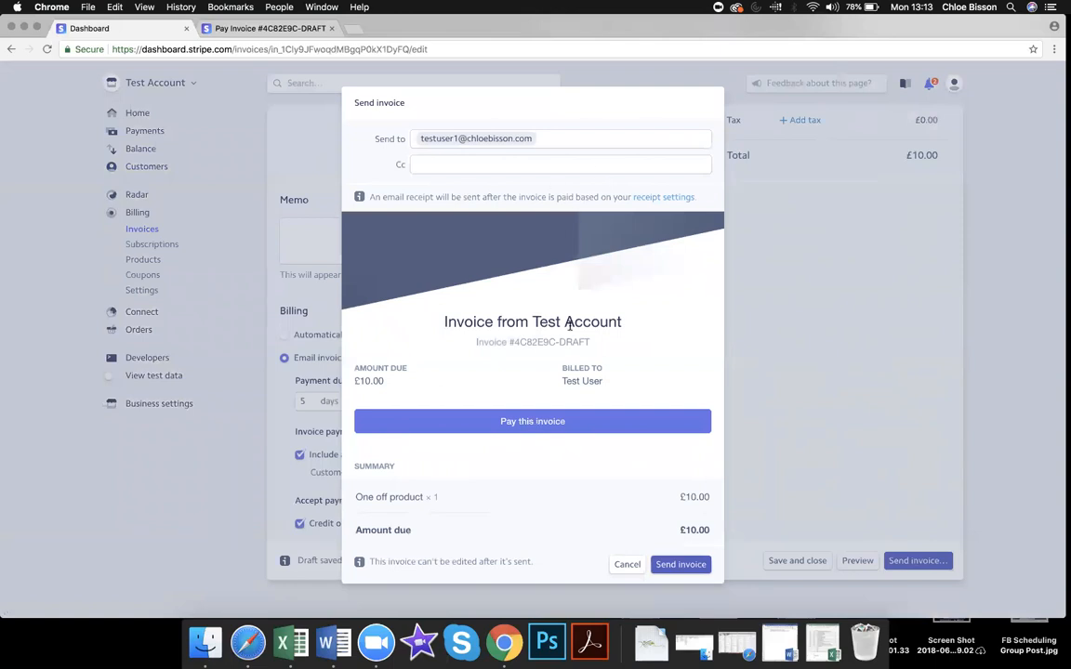
scroll(641, 503, down, 4)
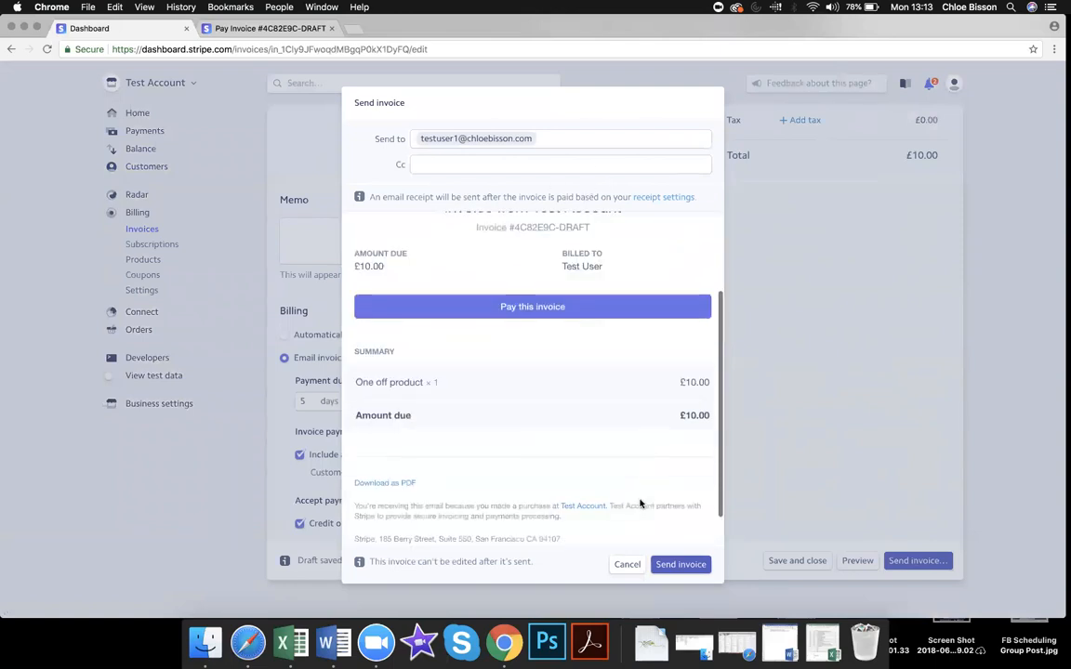
click(670, 571)
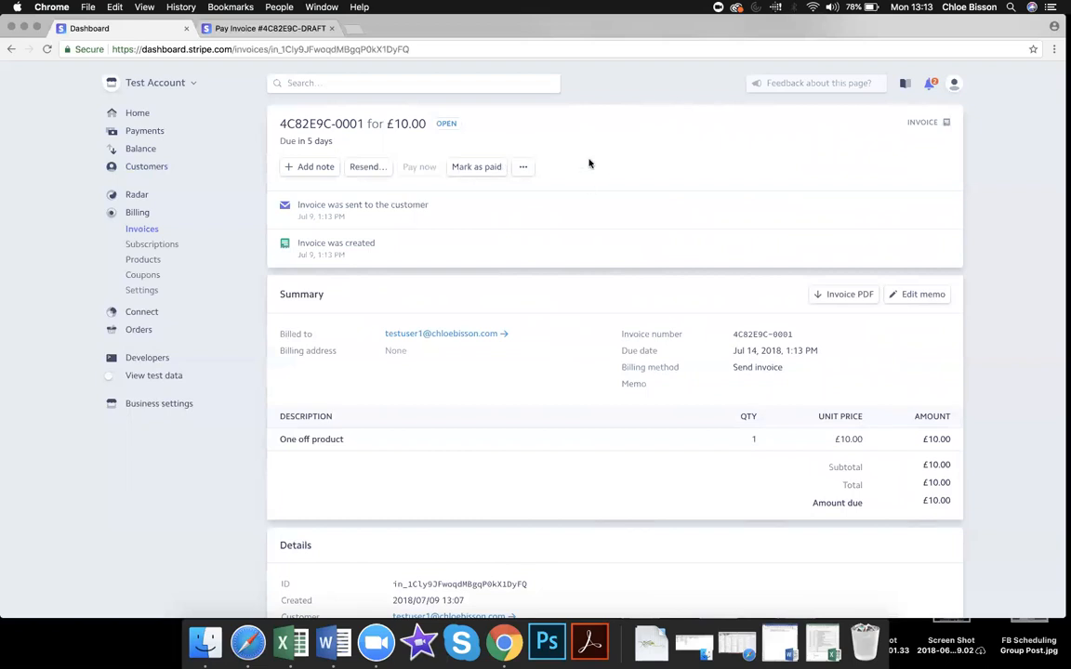
Step: Check the test customer's Invoices section lists 4C82E9C-0001 for £10.00 as Open, due 2018/07/14
scroll(588, 164, down, 5)
scroll(588, 164, up, 4)
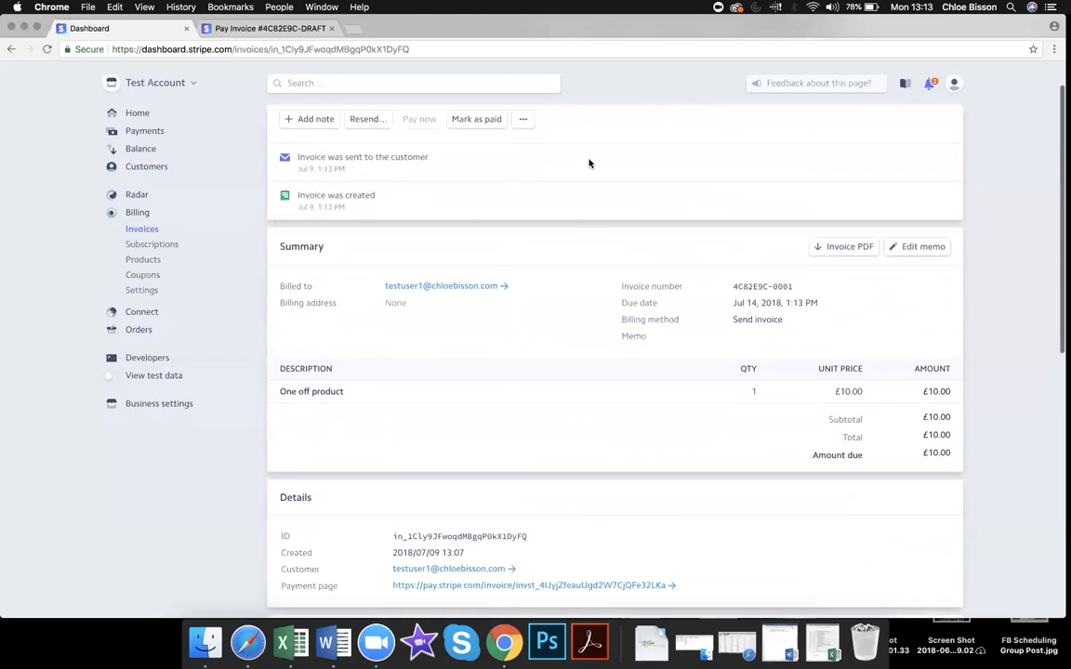
scroll(588, 164, up, 1)
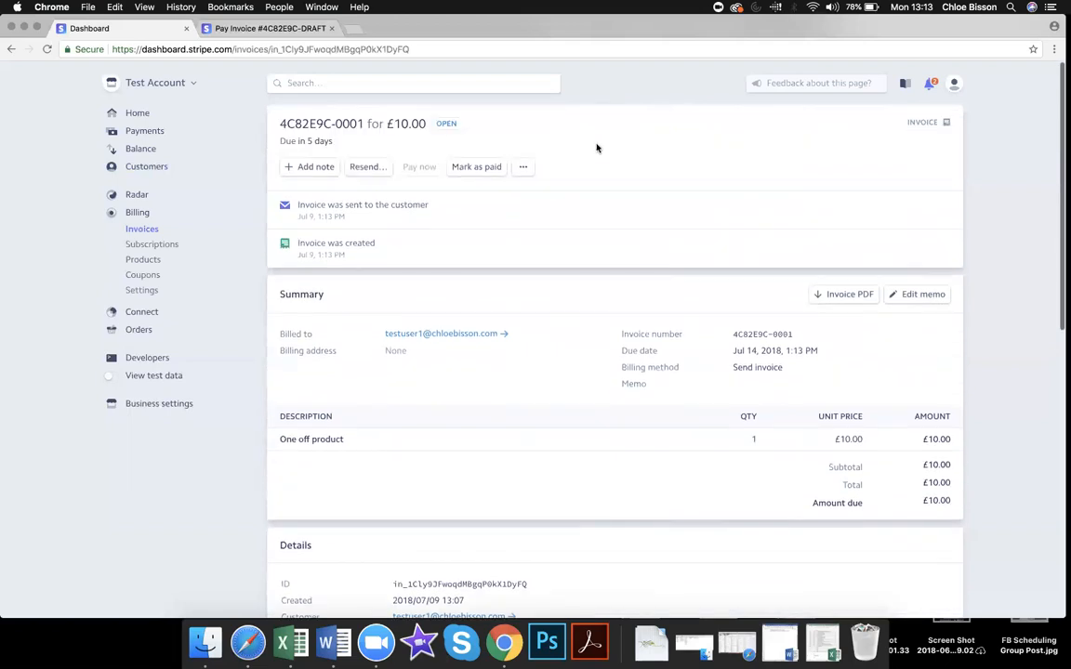
click(156, 170)
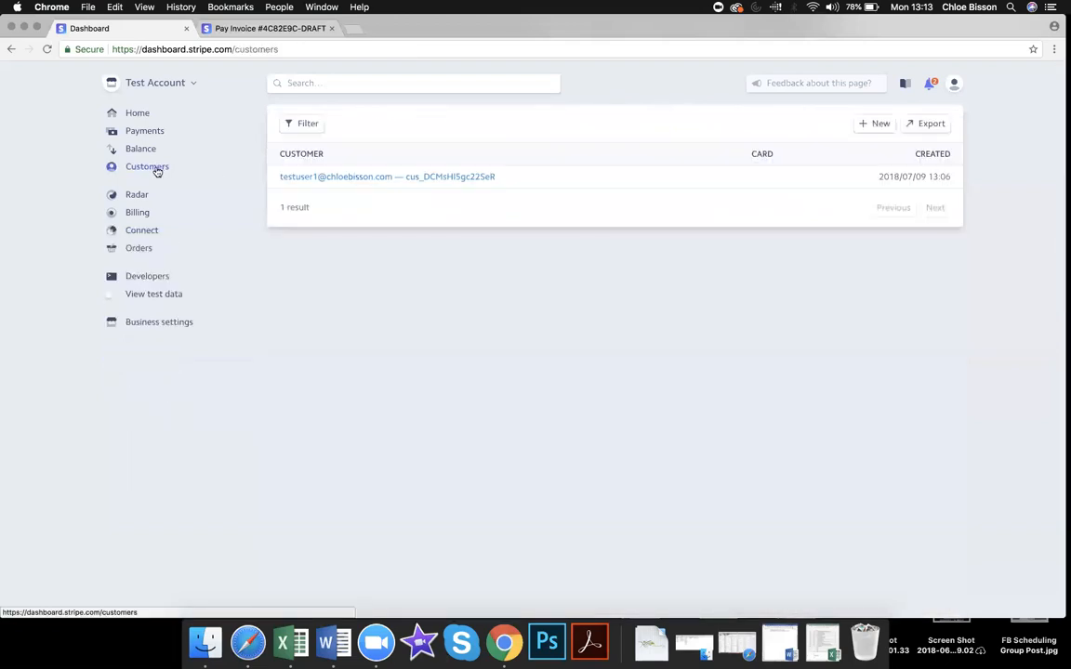
click(376, 176)
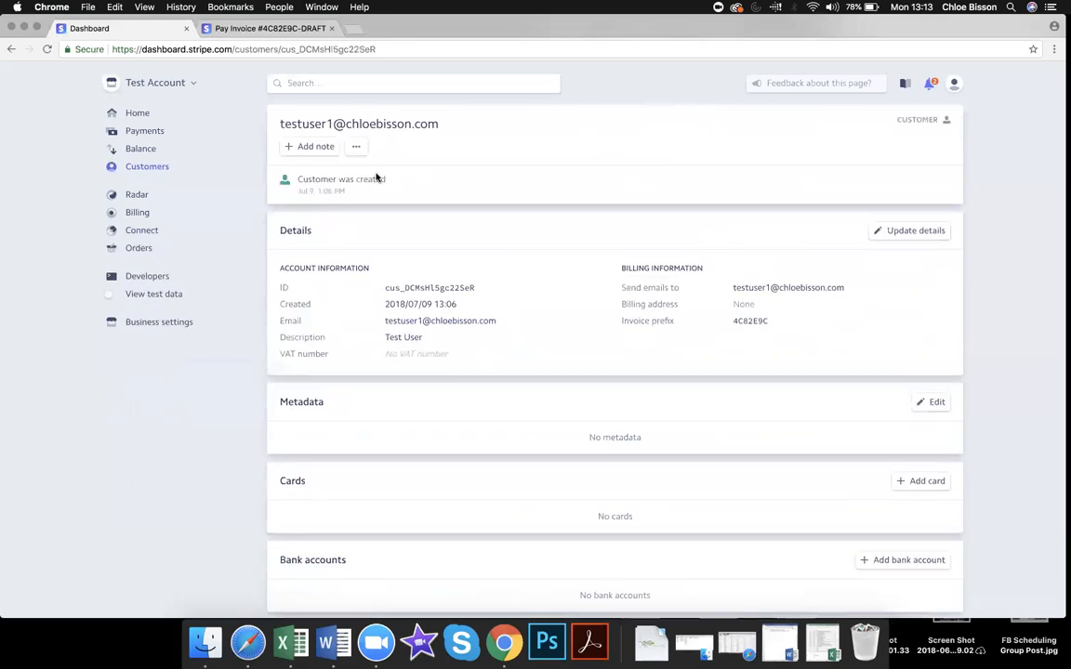
scroll(400, 213, down, 5)
scroll(400, 213, down, 4)
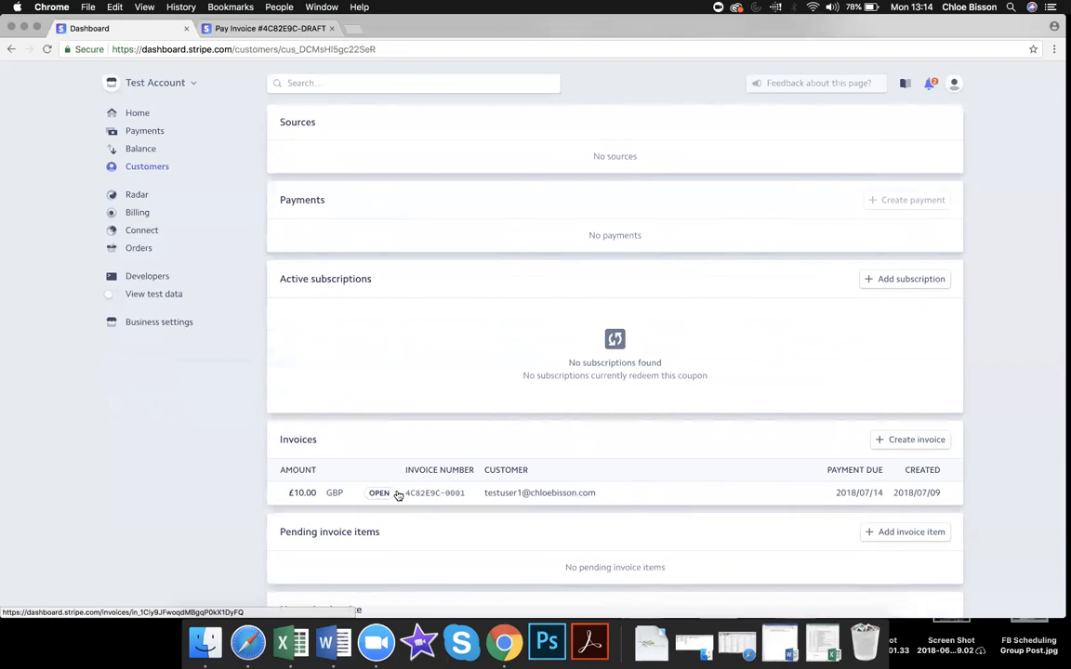
scroll(398, 496, up, 5)
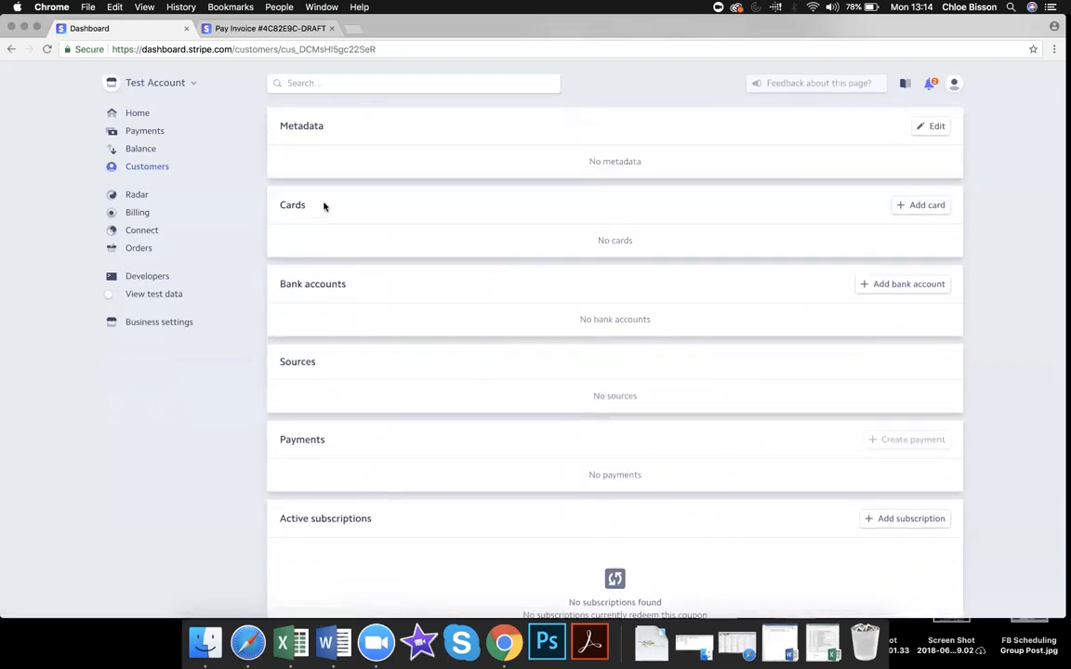